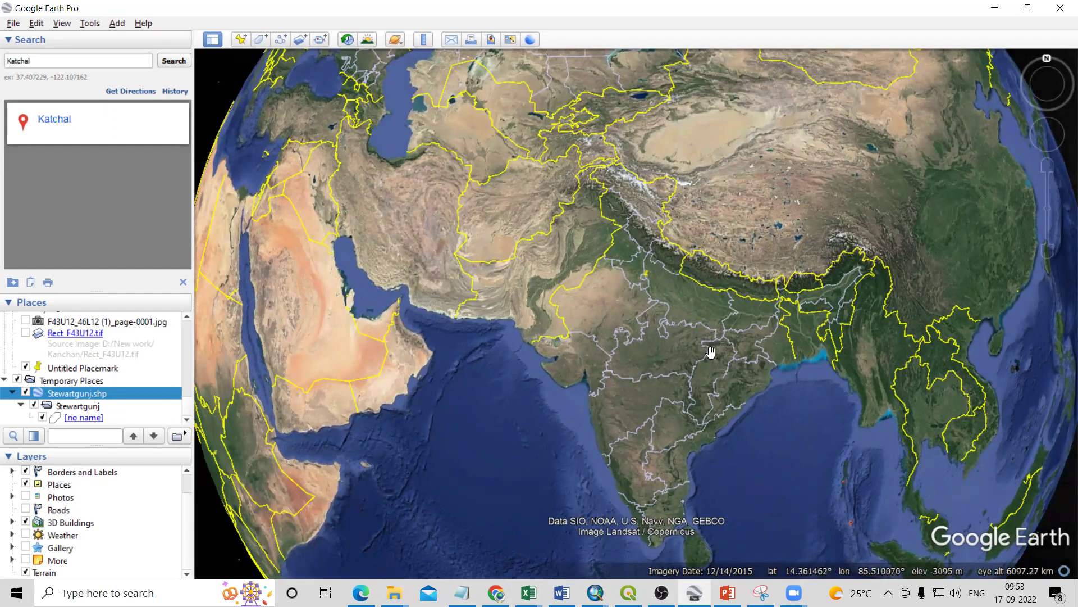
# Switch to the Water_level workbook in Excel and examine its column headings and monthly water-level values.
pyautogui.scroll(3, 688, 278)
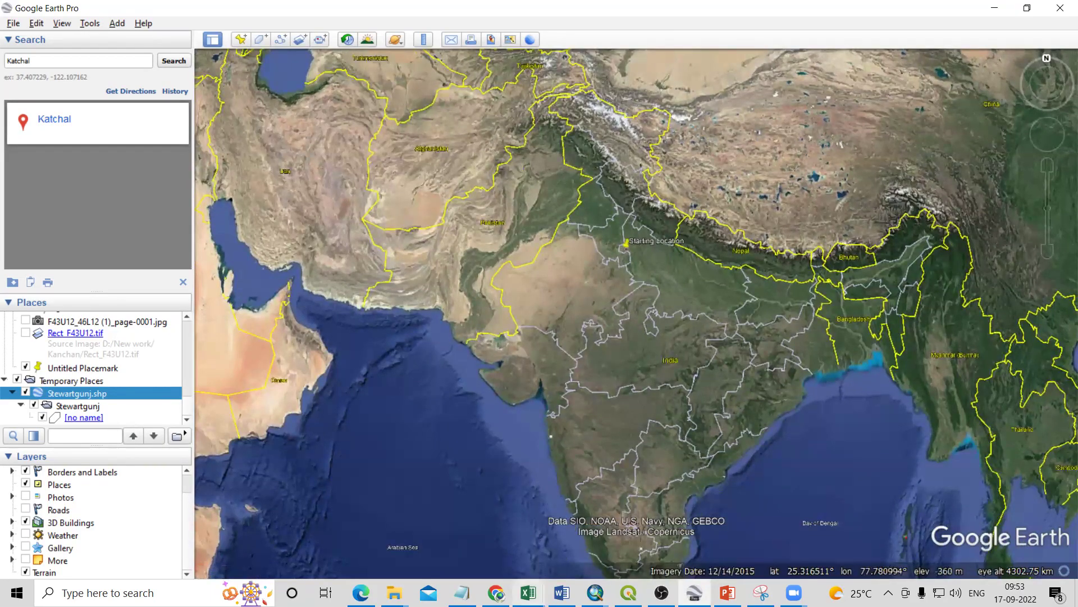
pyautogui.moveTo(528, 592)
pyautogui.click(584, 556)
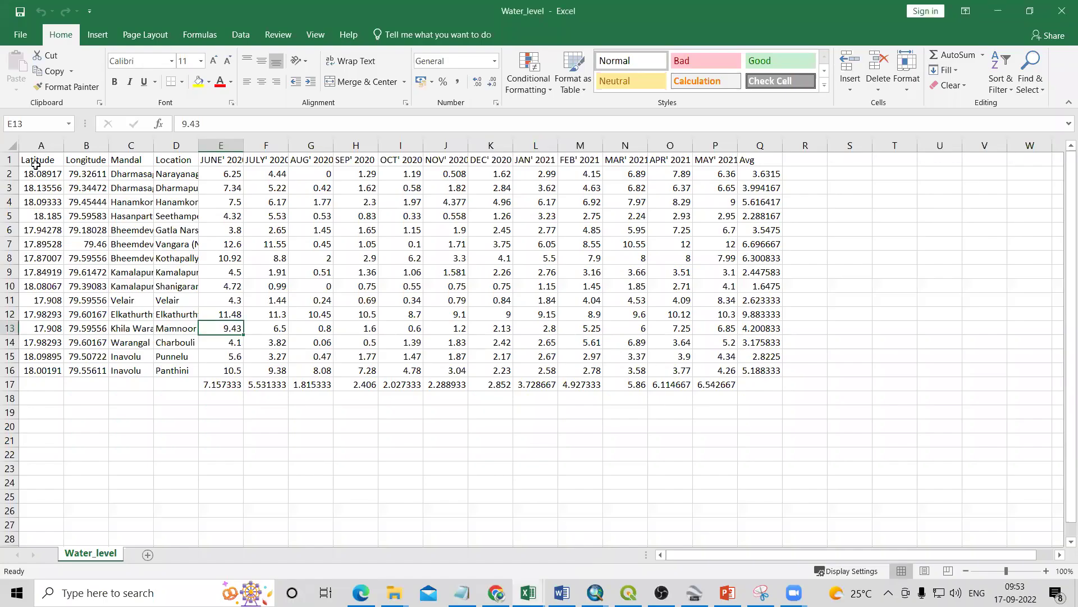
pyautogui.click(56, 161)
pyautogui.click(73, 161)
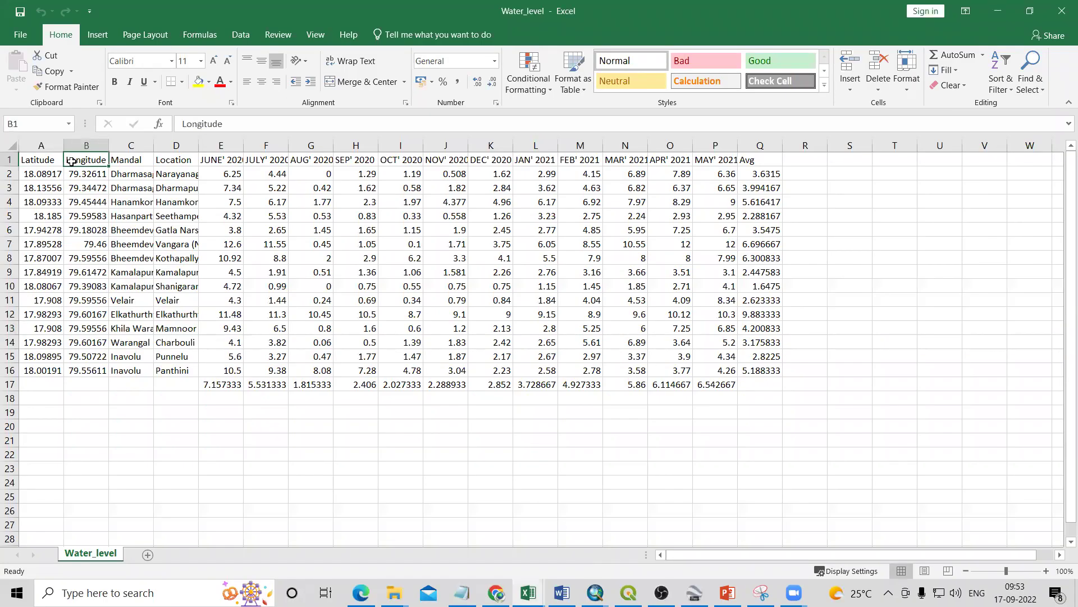
pyautogui.click(124, 160)
pyautogui.moveTo(143, 169); pyautogui.dragTo(297, 253)
pyautogui.moveTo(219, 163); pyautogui.dragTo(657, 360)
pyautogui.moveTo(354, 314); pyautogui.dragTo(536, 467)
pyautogui.click(536, 468)
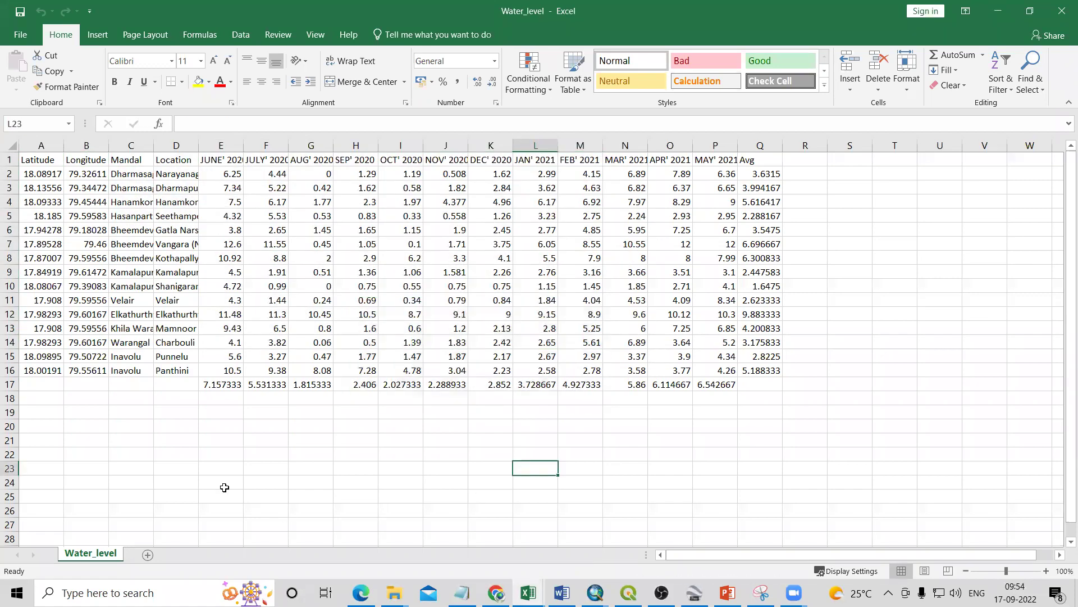
# Examine the Latitude and Longitude columns of the water-level table, including the coordinates of the first record.
pyautogui.click(48, 162)
pyautogui.click(73, 162)
pyautogui.click(33, 161)
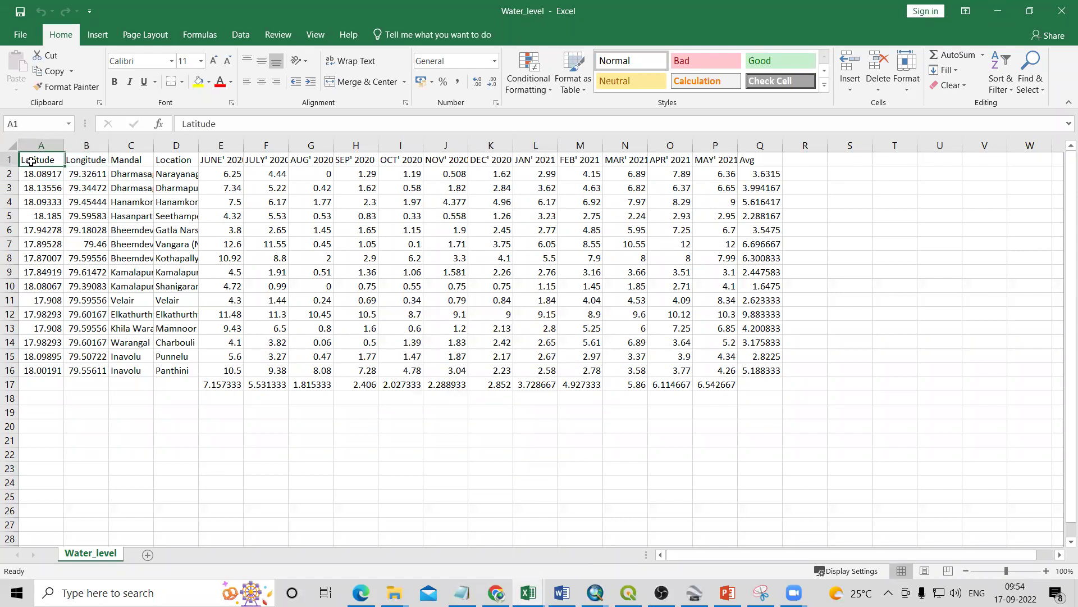
pyautogui.click(73, 161)
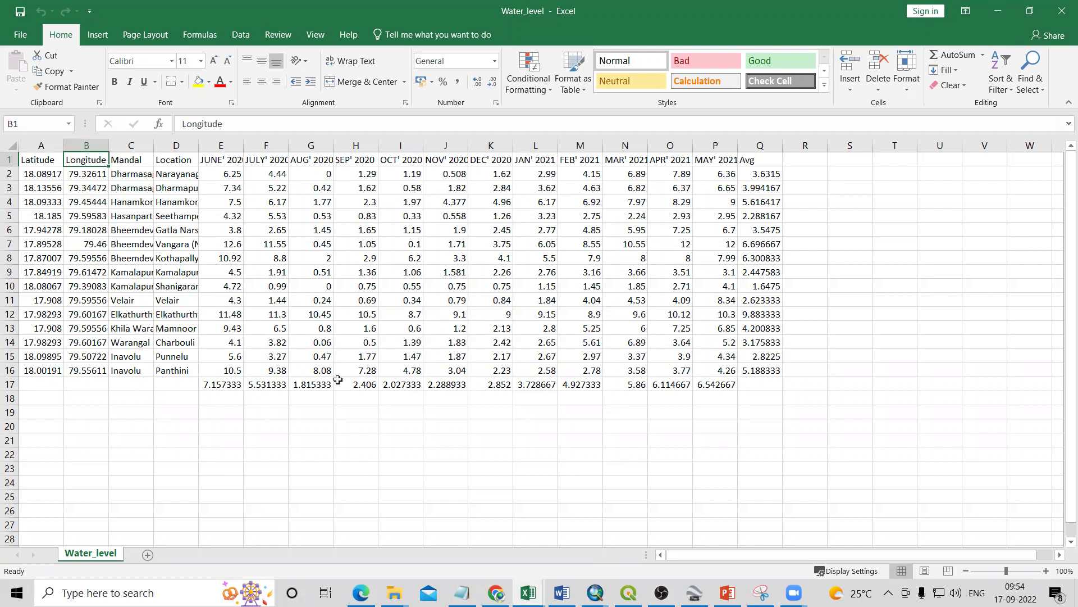
pyautogui.moveTo(695, 592)
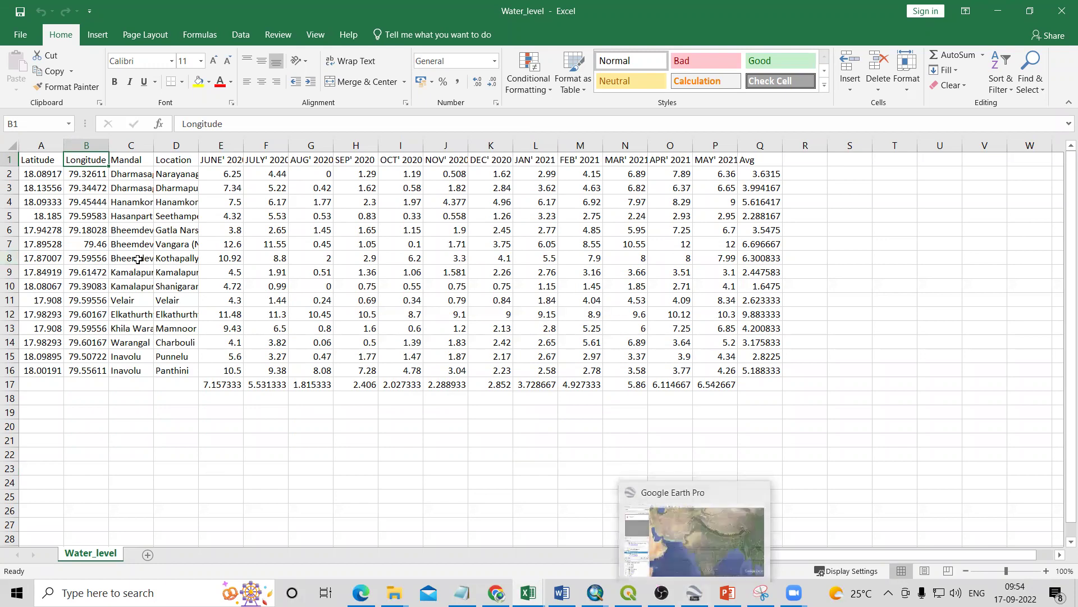
pyautogui.click(54, 161)
pyautogui.click(82, 161)
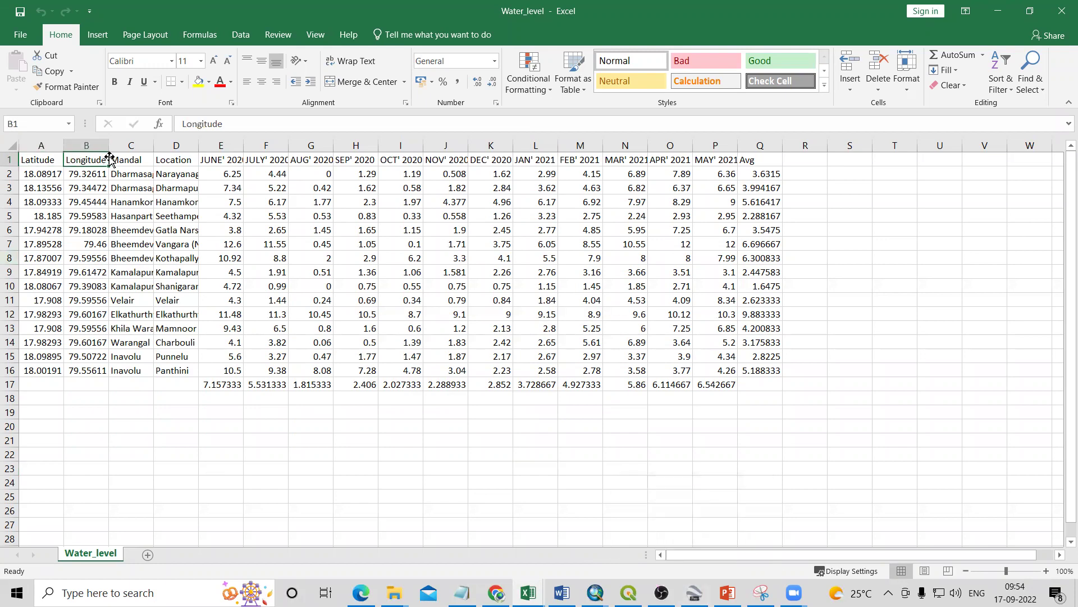
pyautogui.click(124, 161)
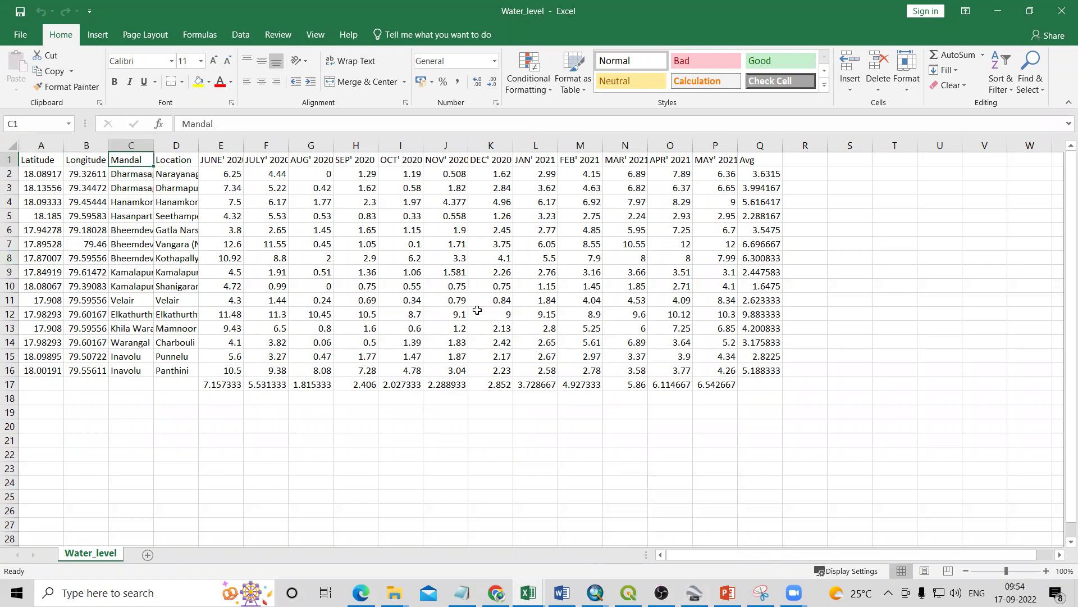
pyautogui.moveTo(36, 162); pyautogui.dragTo(54, 342)
pyautogui.moveTo(85, 162); pyautogui.dragTo(84, 312)
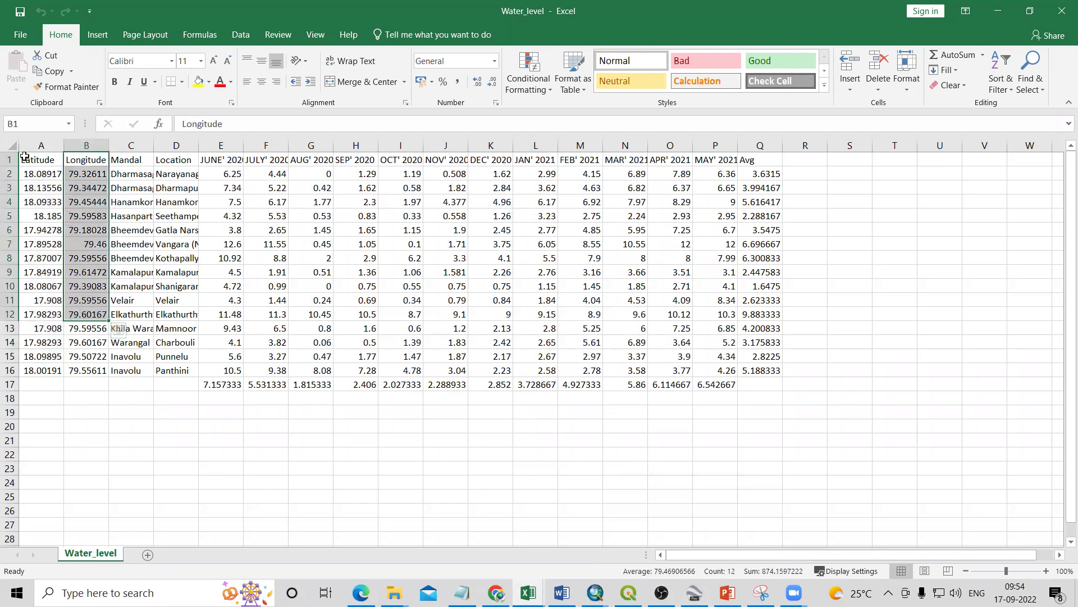
pyautogui.click(34, 215)
pyautogui.click(34, 172)
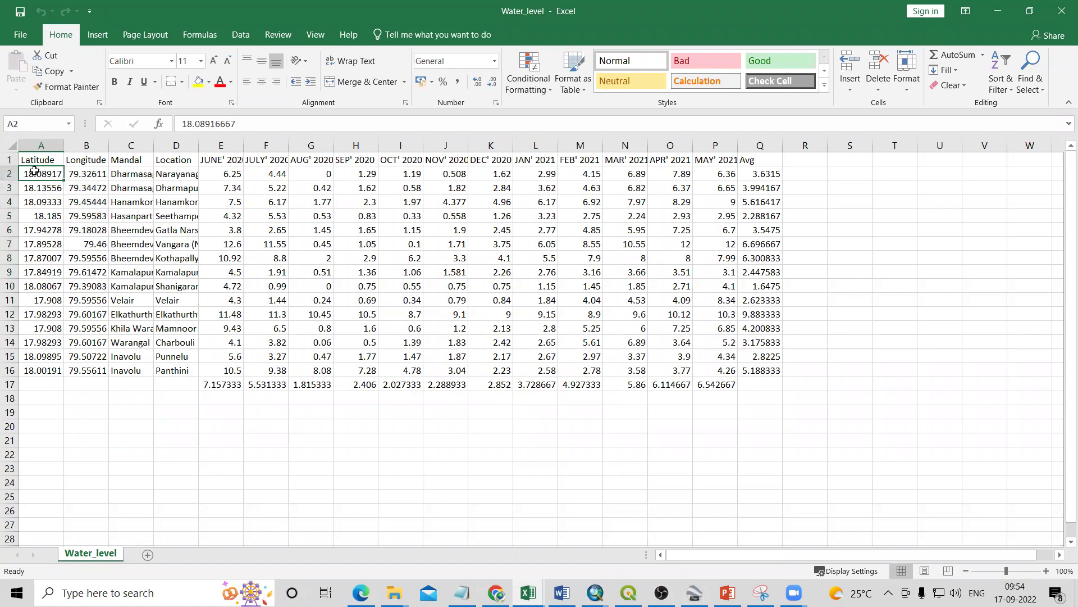
pyautogui.click(70, 176)
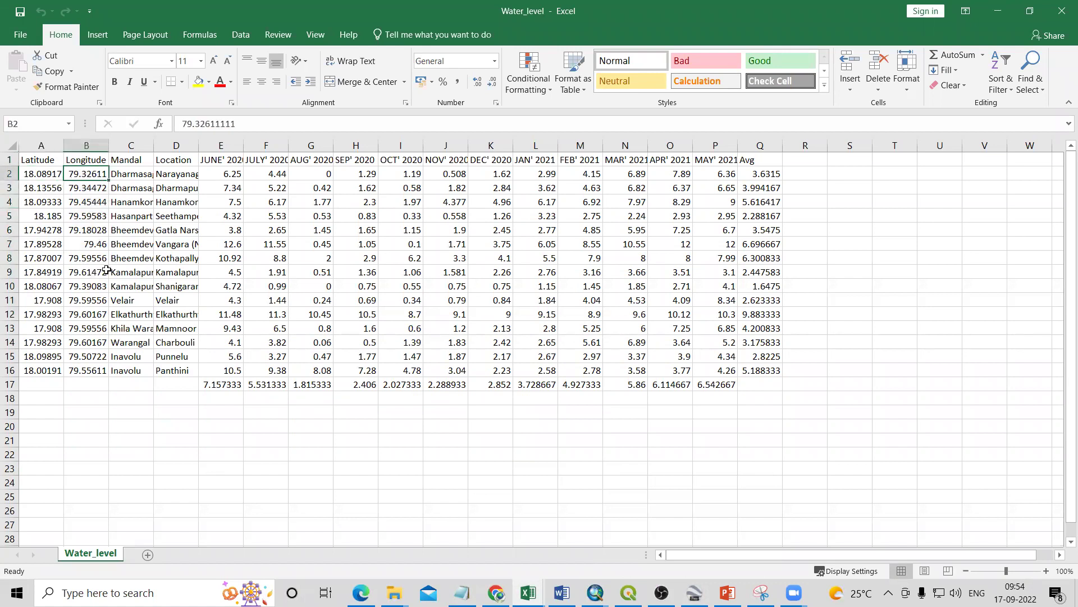
# Save a copy of the workbook as Excelsheet in CSV (Comma delimited) format in the Shapefile & Excelsheet folder.
pyautogui.click(21, 35)
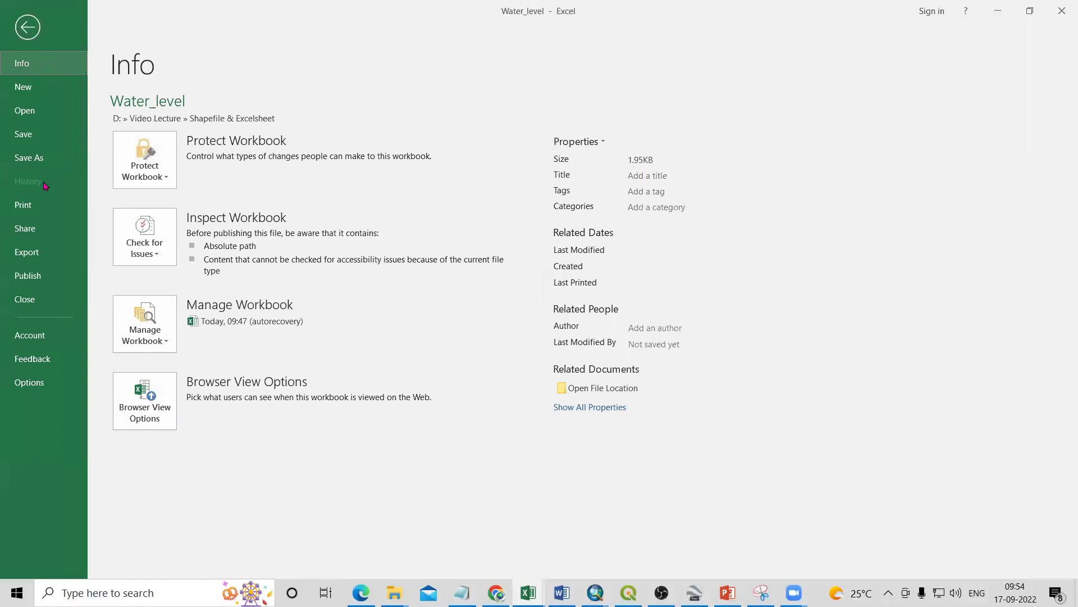
pyautogui.click(28, 159)
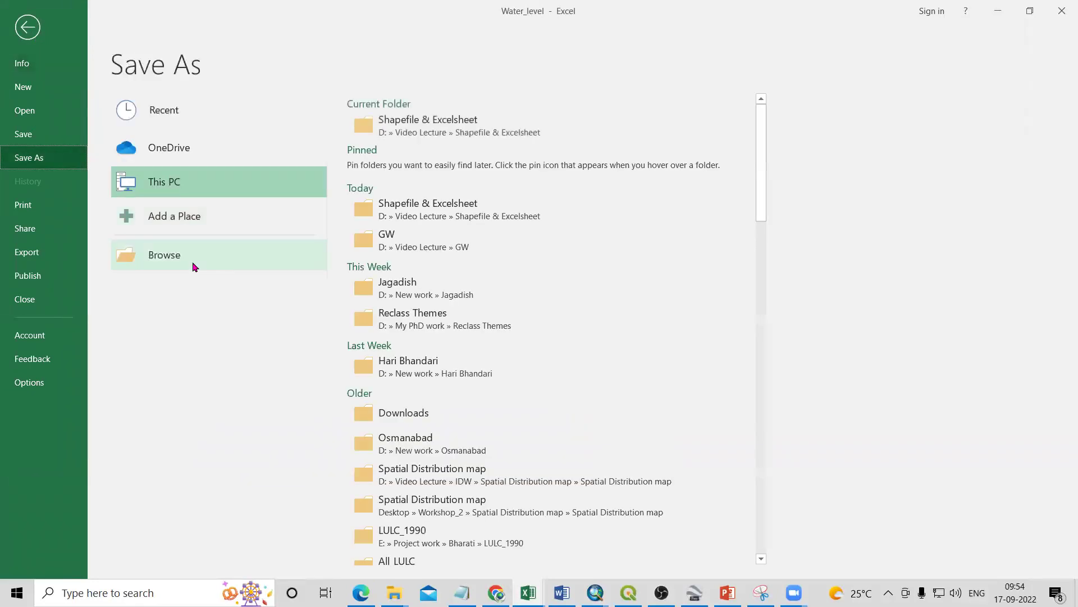
pyautogui.click(452, 139)
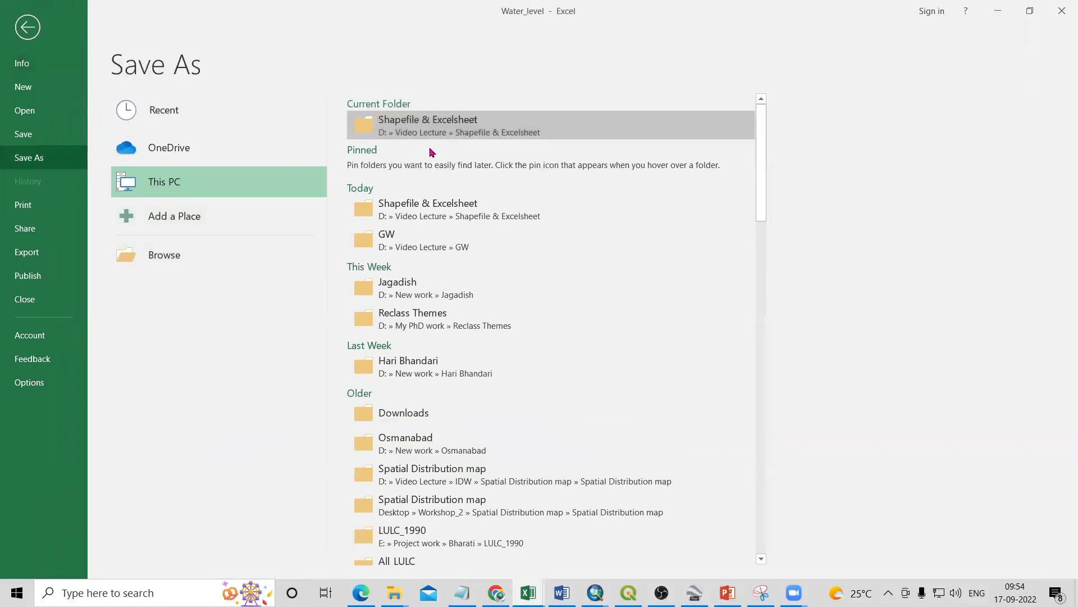
pyautogui.click(156, 258)
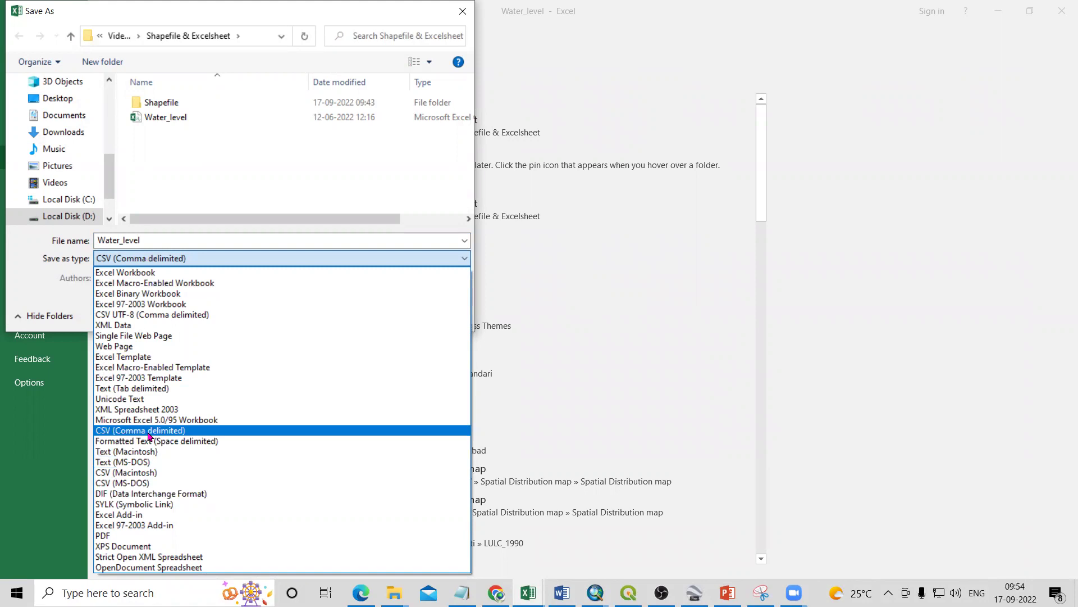
pyautogui.click(148, 432)
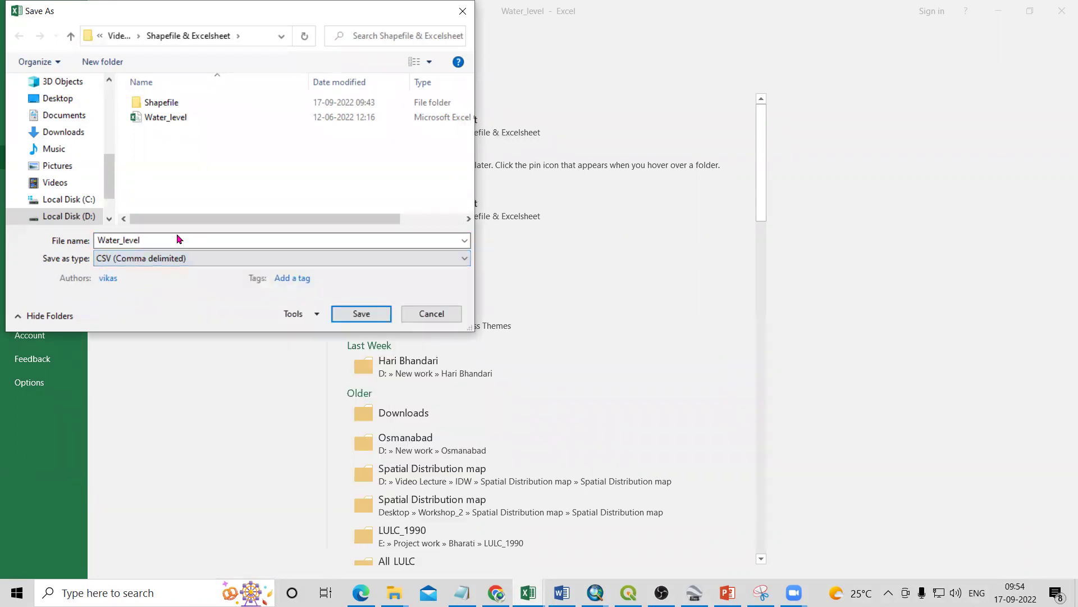
pyautogui.doubleClick(161, 243)
pyautogui.press('BackSpace')
pyautogui.click(362, 314)
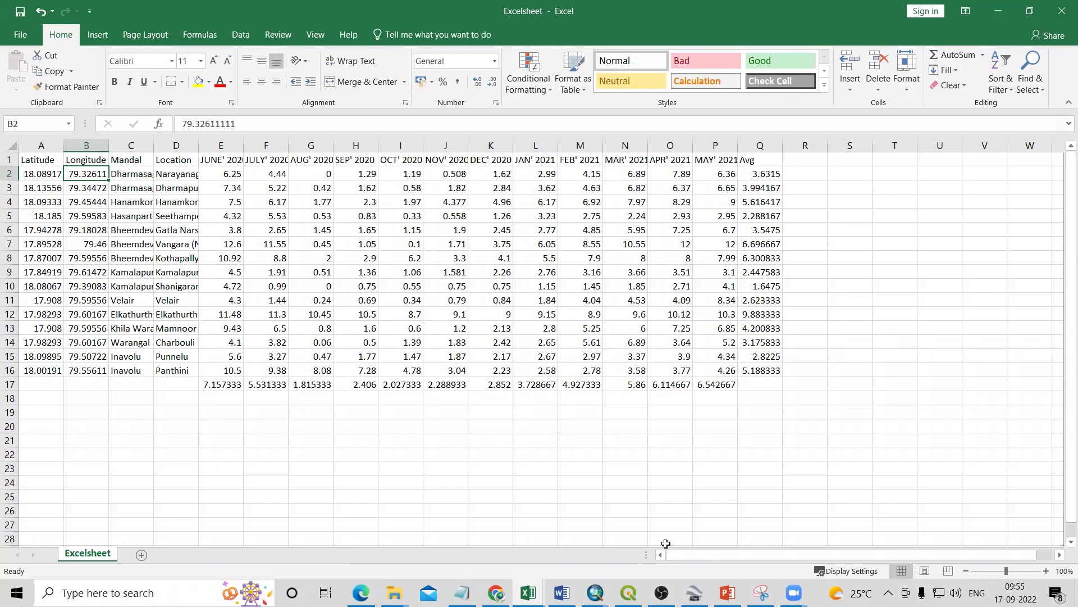
# Switch to Google Earth Pro and bring up the dialog for opening a file.
pyautogui.moveTo(694, 592)
pyautogui.click(694, 563)
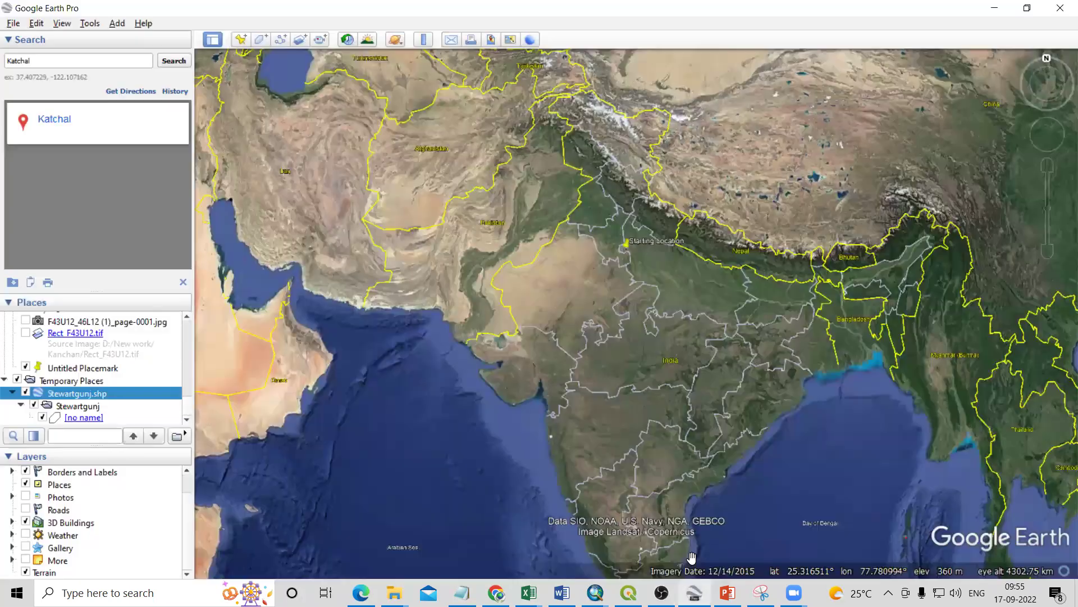
pyautogui.scroll(-2, 604, 327)
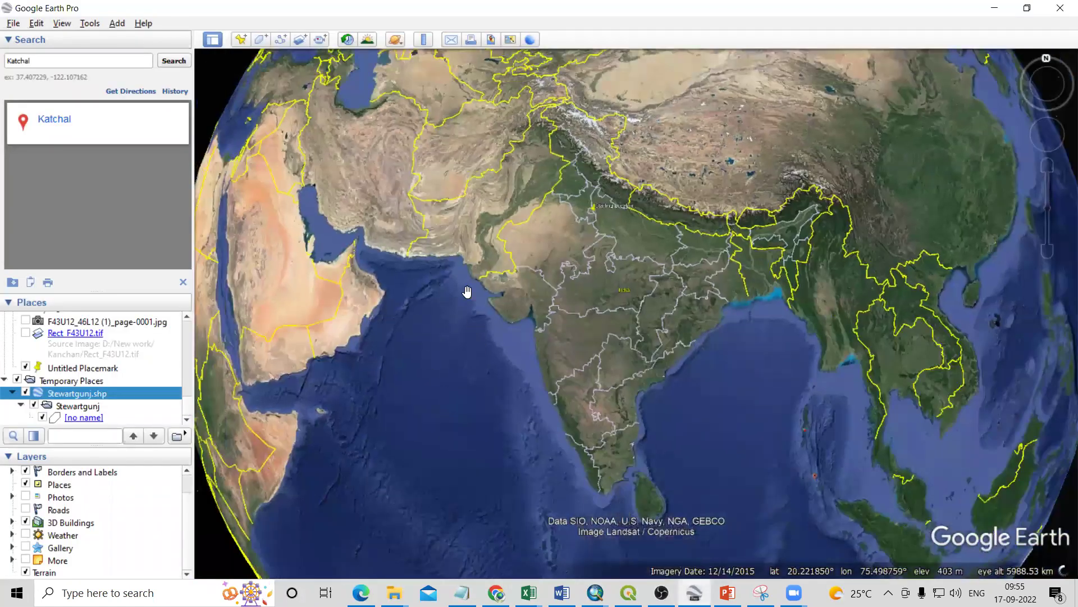
pyautogui.click(13, 25)
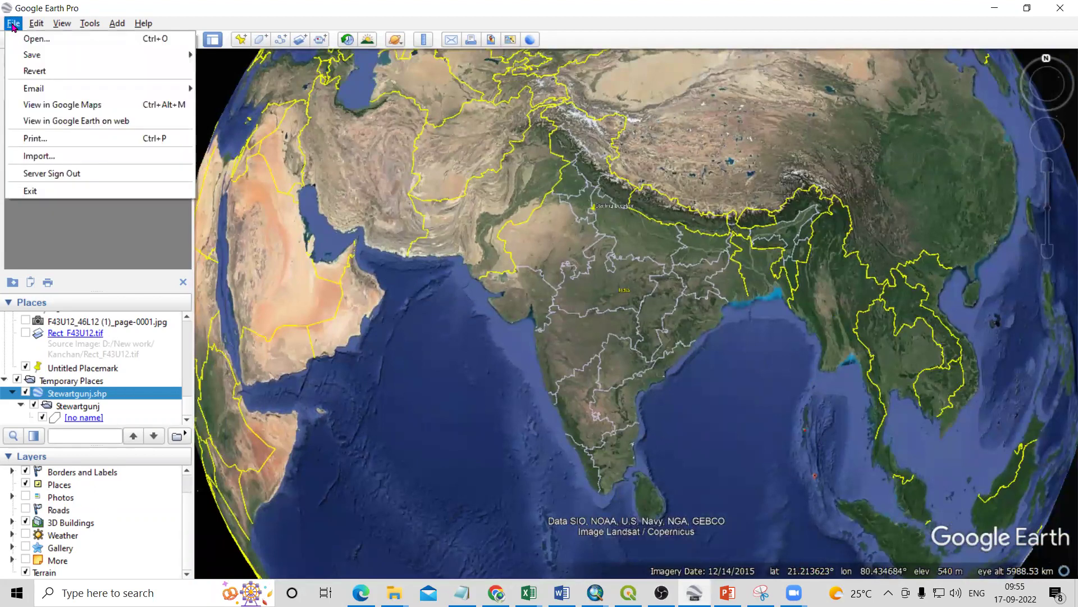
pyautogui.click(35, 40)
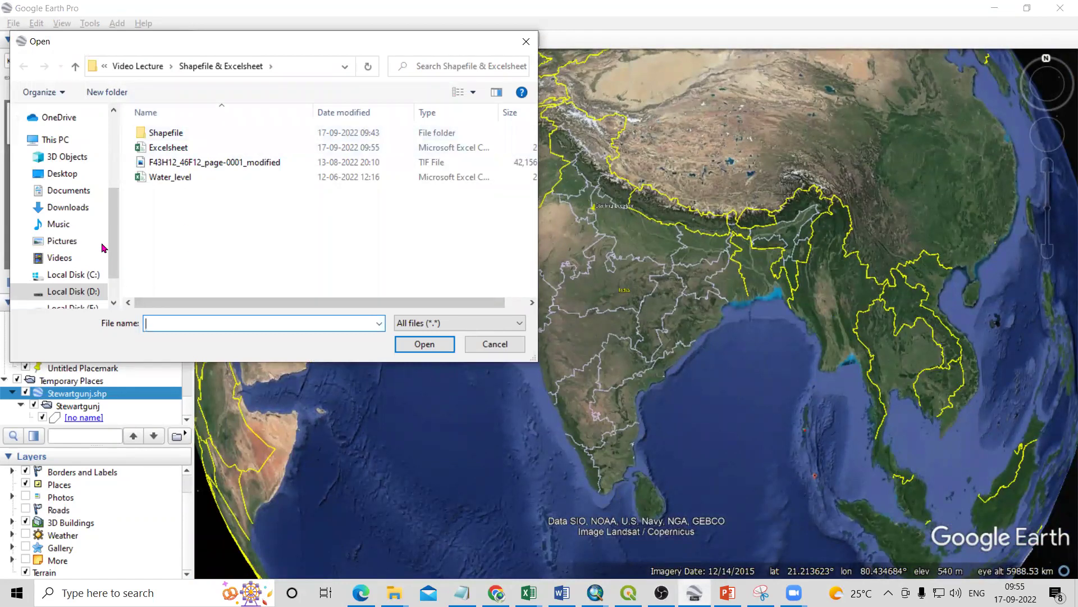
# Browse to Video Lecture > Shapefile & Excelsheet on Local Disk (D:) and select the Excelsheet file.
pyautogui.scroll(-1, 101, 250)
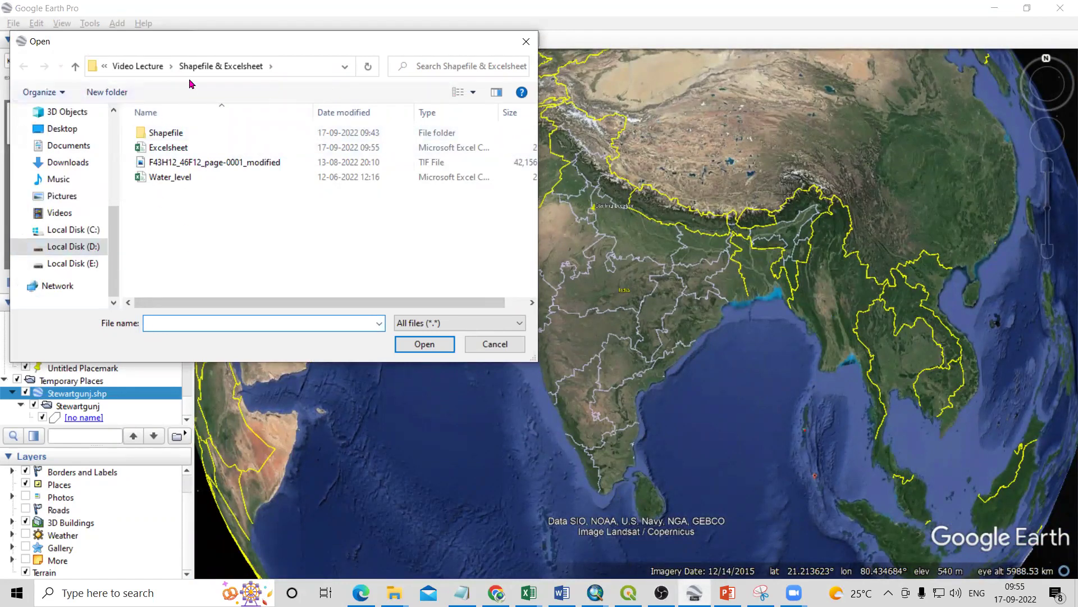
pyautogui.click(80, 247)
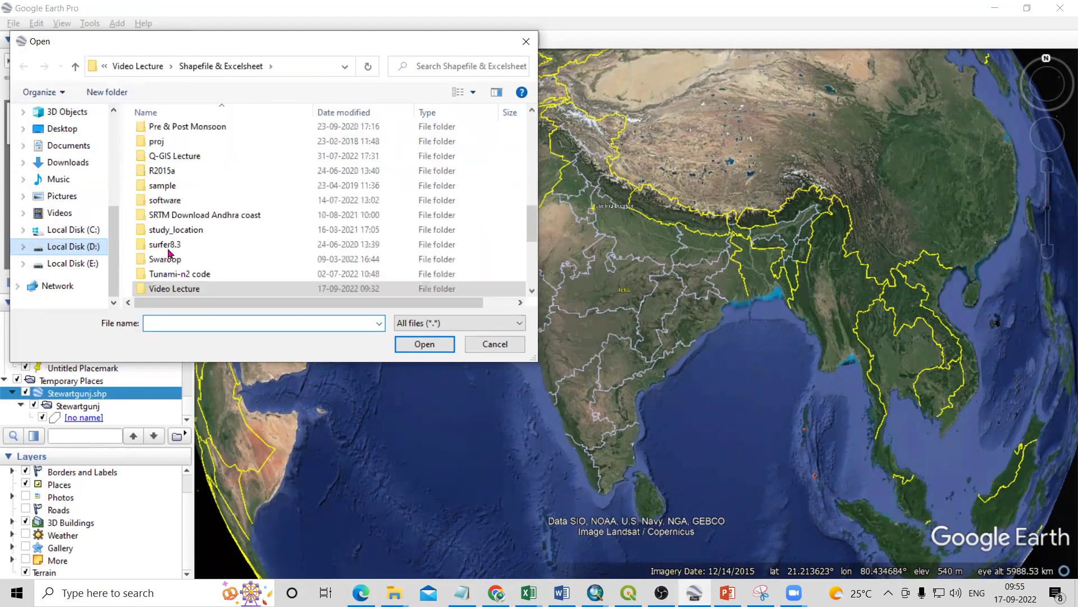
pyautogui.doubleClick(217, 291)
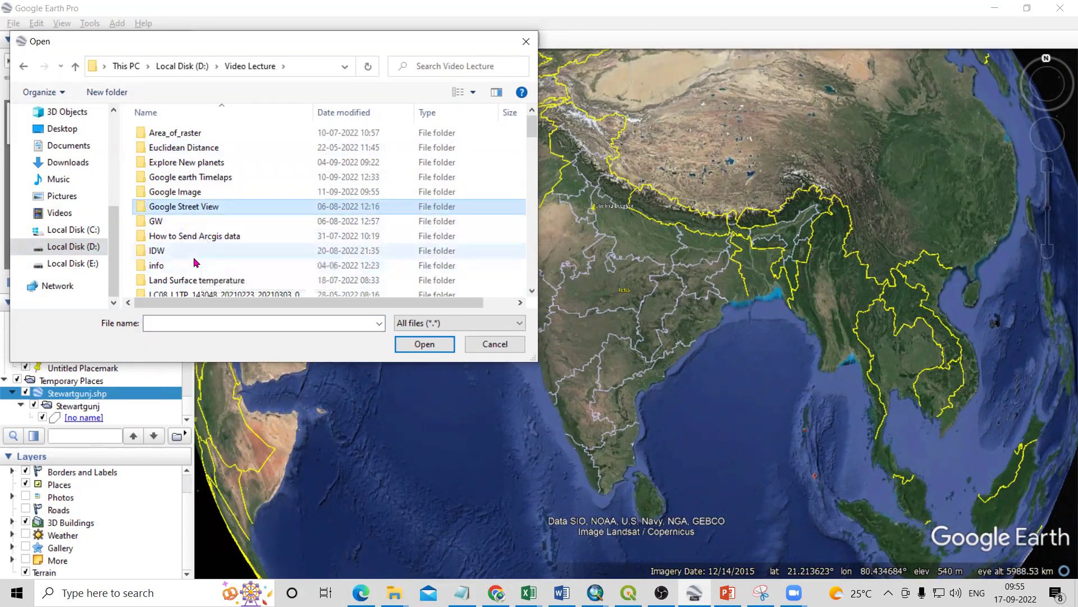
pyautogui.scroll(-2, 192, 261)
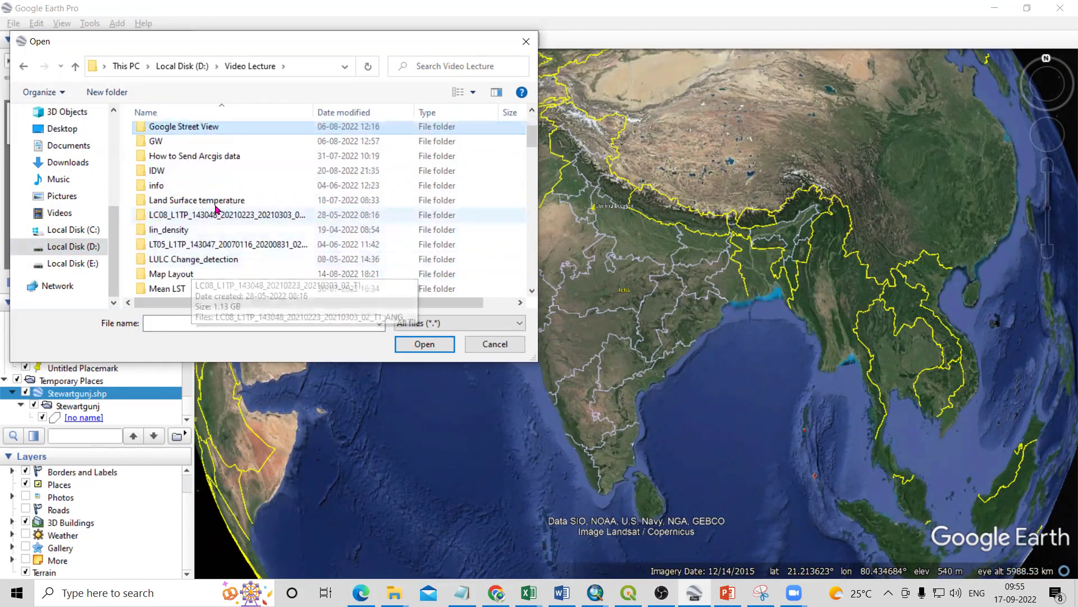
pyautogui.scroll(-5, 207, 191)
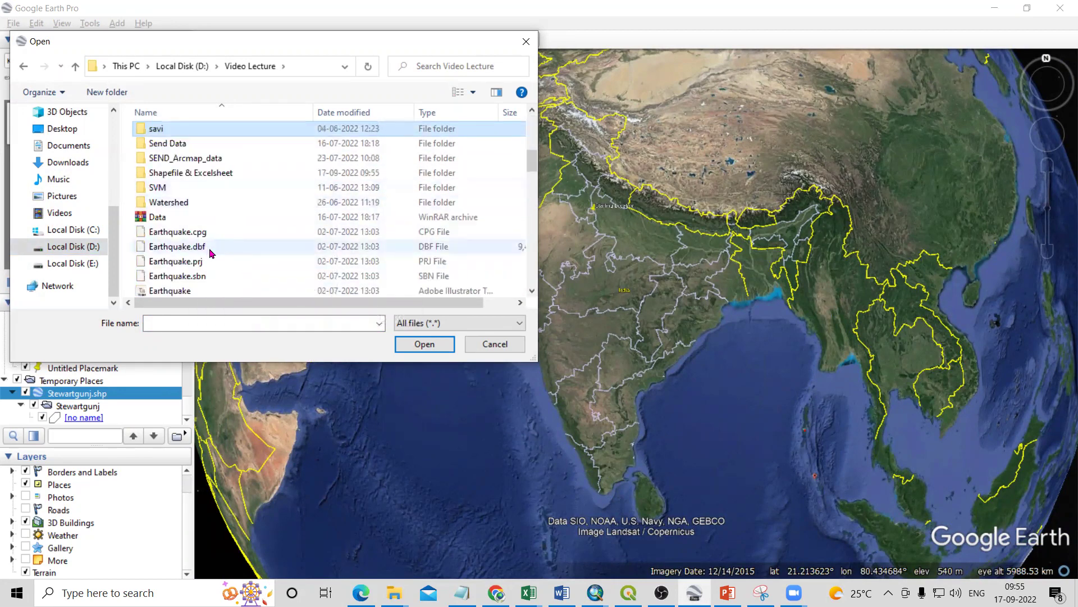
pyautogui.doubleClick(201, 174)
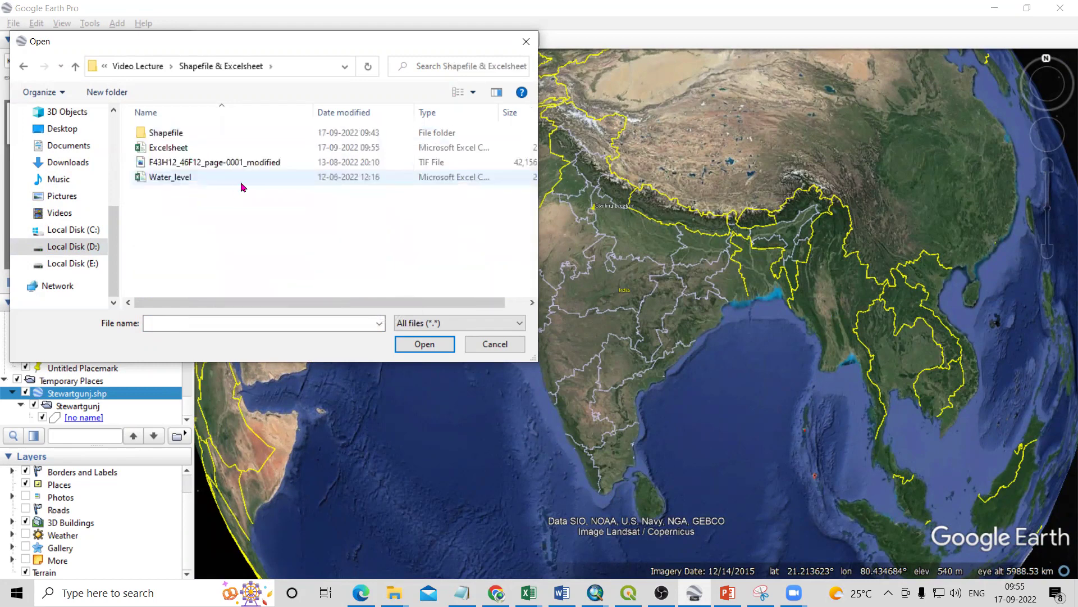
pyautogui.click(152, 150)
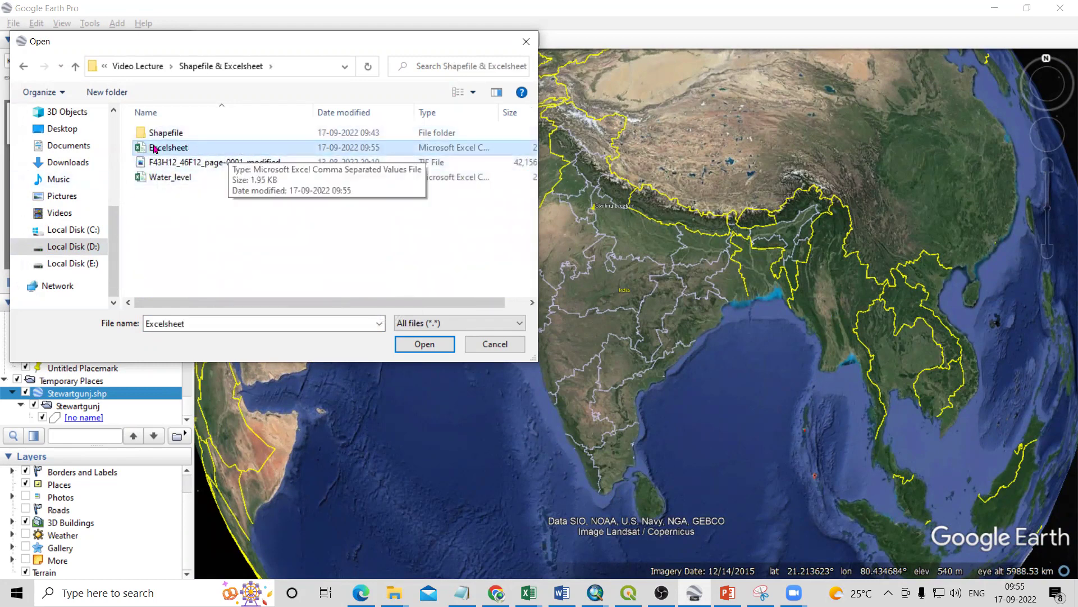
pyautogui.click(412, 324)
pyautogui.scroll(3, 458, 191)
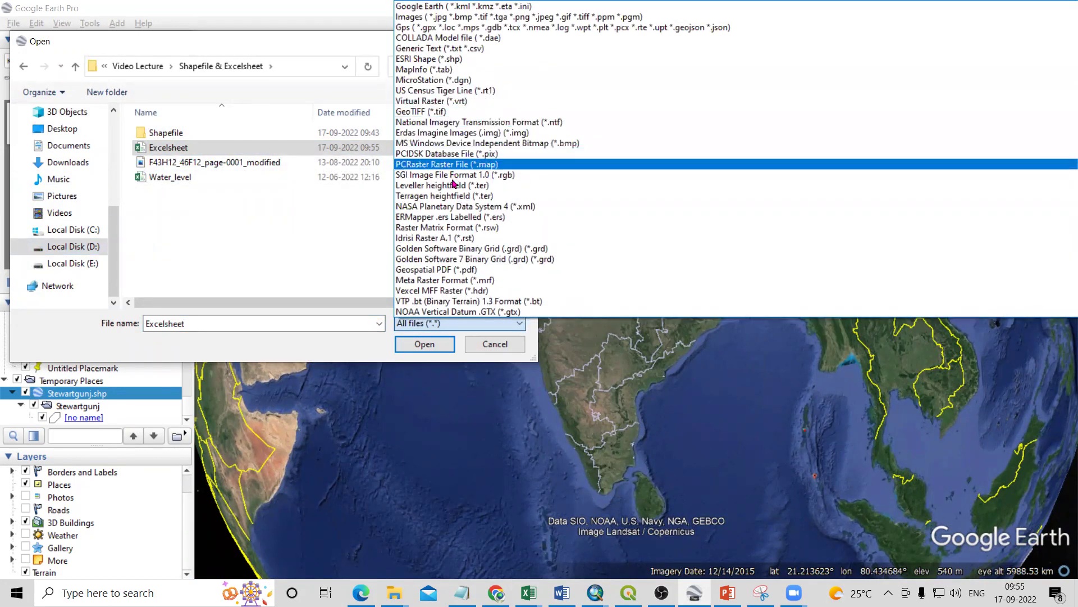
pyautogui.click(424, 112)
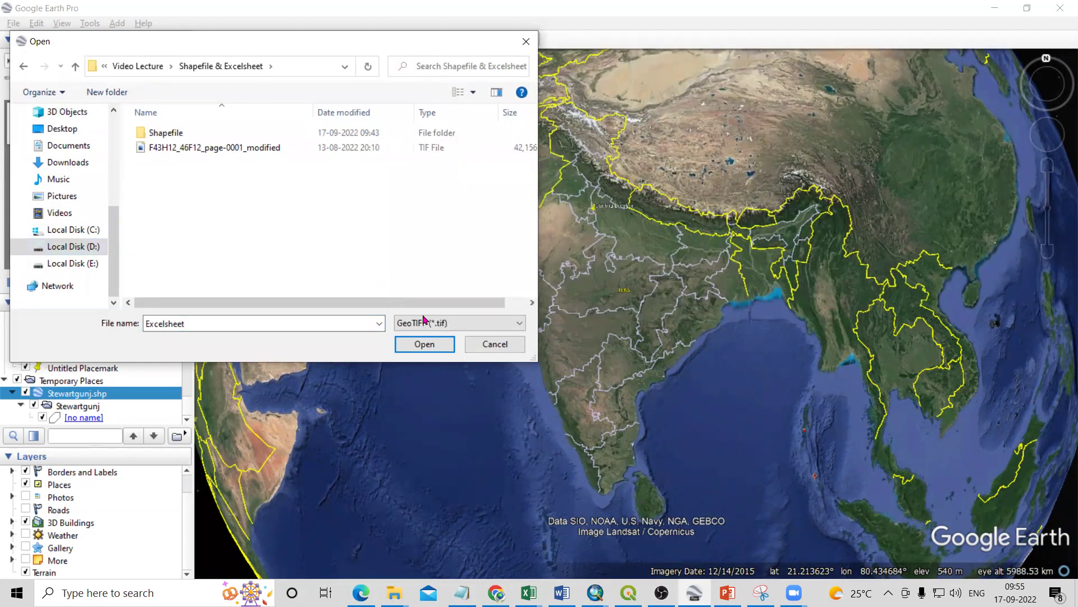
pyautogui.click(439, 324)
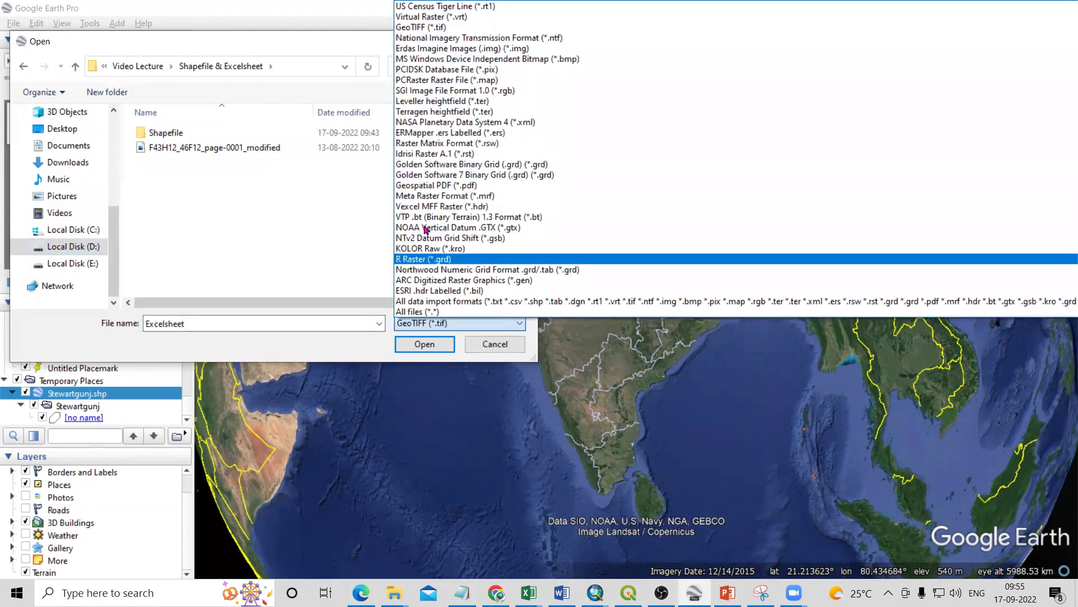
pyautogui.scroll(2, 522, 270)
pyautogui.scroll(-2, 522, 271)
pyautogui.click(432, 311)
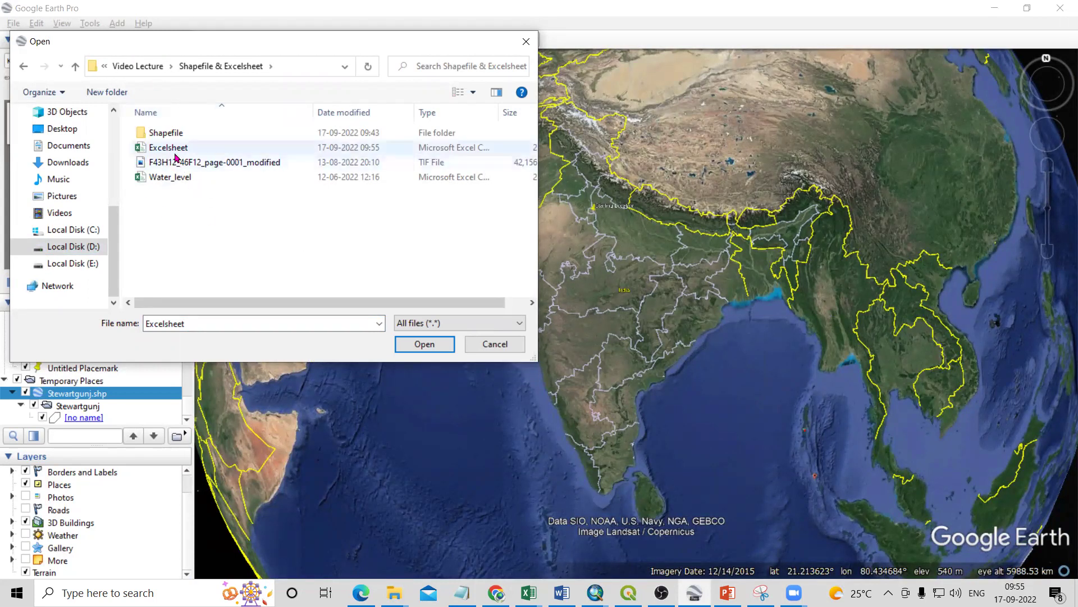
# Open the Excelsheet CSV file to start its data import.
pyautogui.click(196, 153)
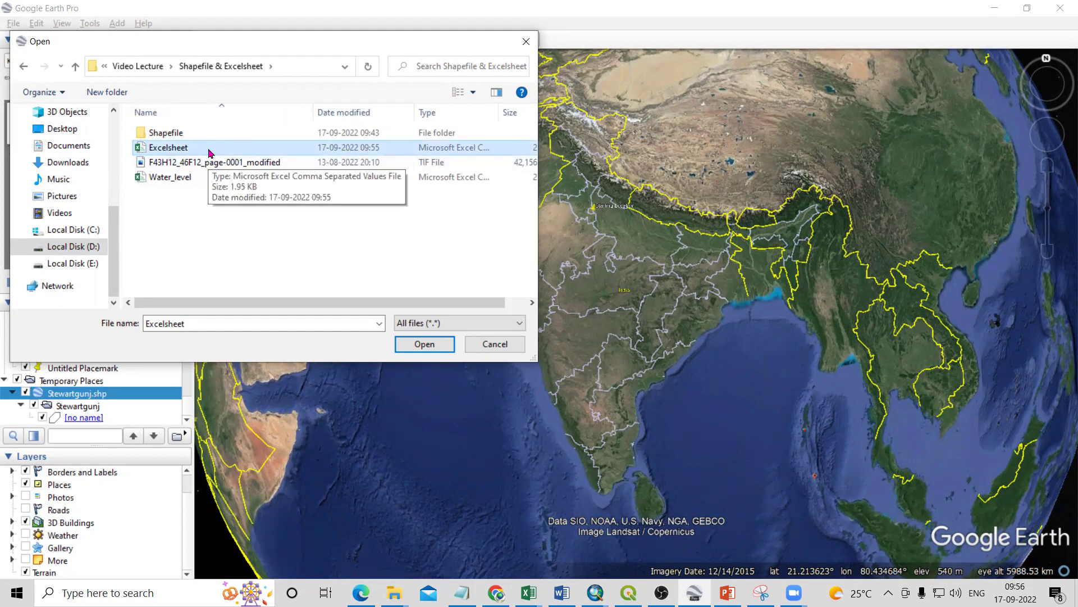
pyautogui.click(415, 344)
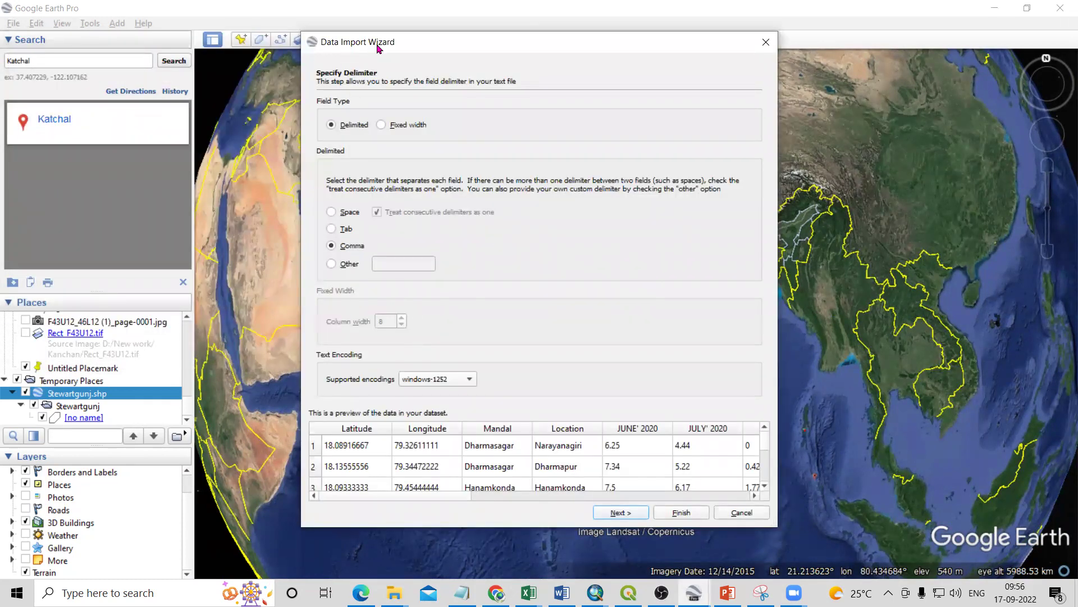
# Check the dataset preview and accept the comma-delimited format with windows-1252 encoding for the import.
pyautogui.moveTo(373, 49); pyautogui.dragTo(285, 50)
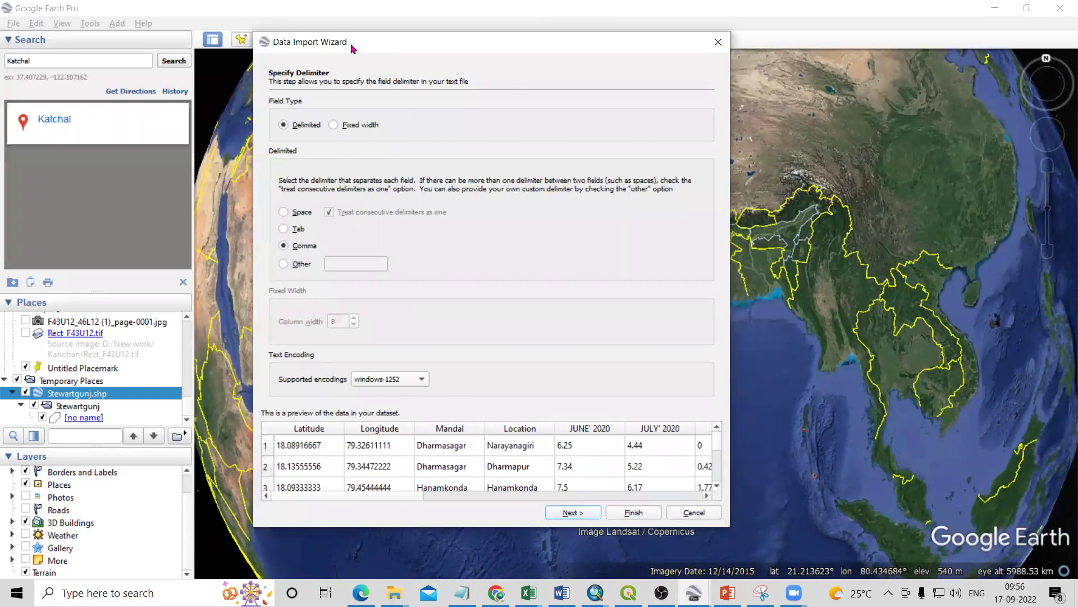
pyautogui.scroll(-2, 303, 458)
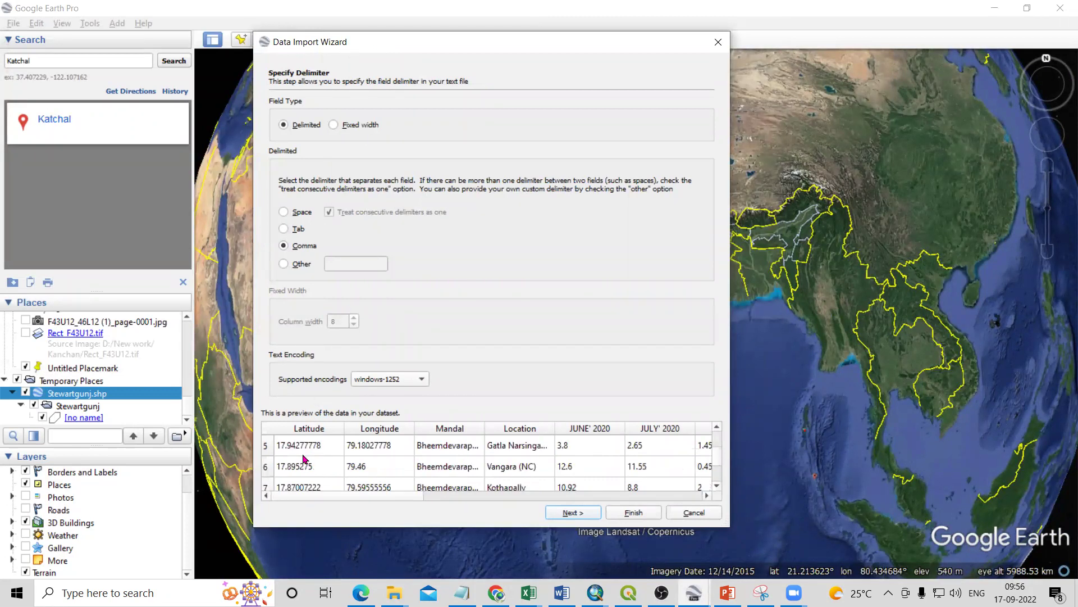
pyautogui.scroll(3, 303, 458)
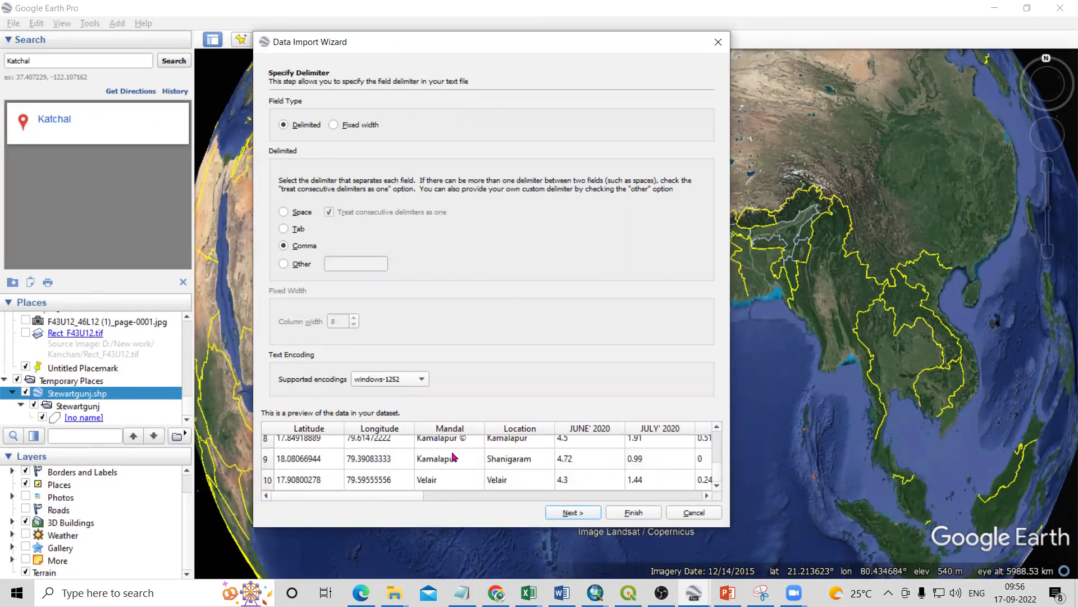
pyautogui.scroll(-3, 506, 456)
pyautogui.scroll(4, 467, 463)
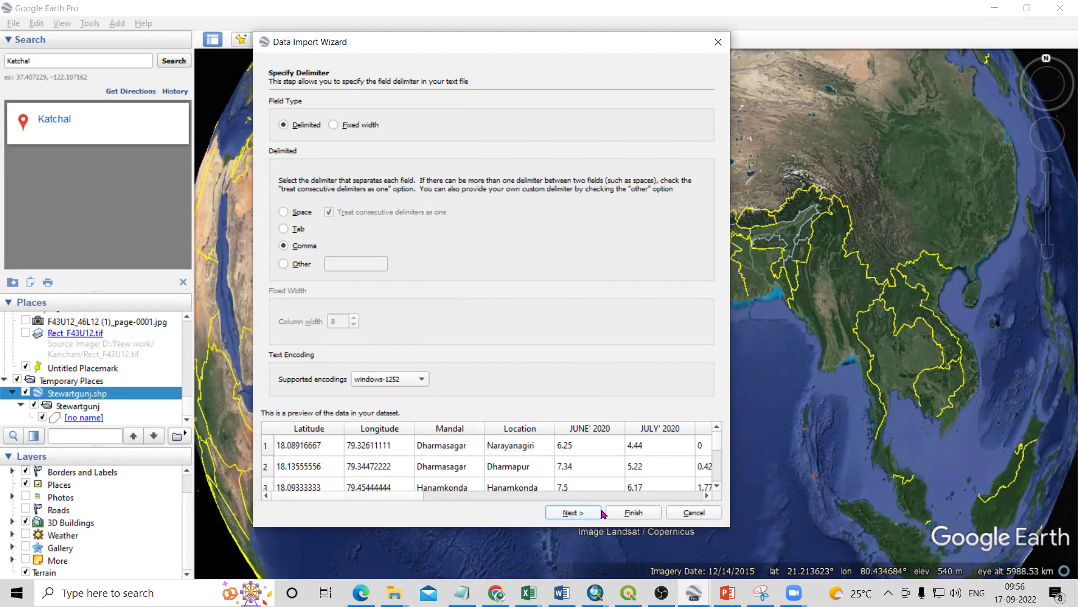
pyautogui.click(562, 512)
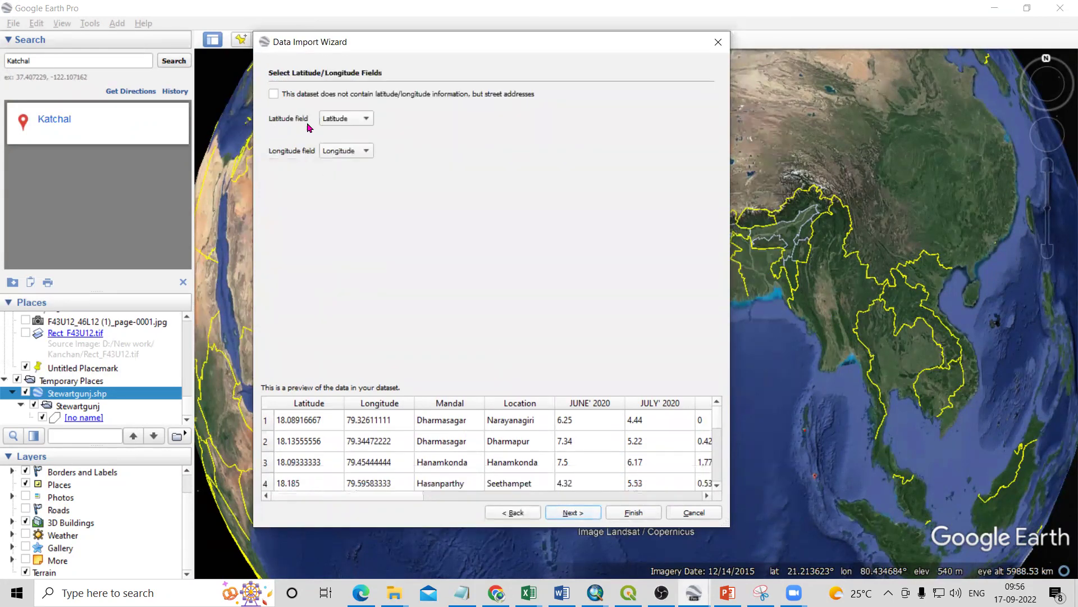
# Assign Latitude and Longitude as the coordinate fields, keep the suggested field types and finish the import.
pyautogui.click(352, 119)
pyautogui.click(352, 119)
pyautogui.click(336, 119)
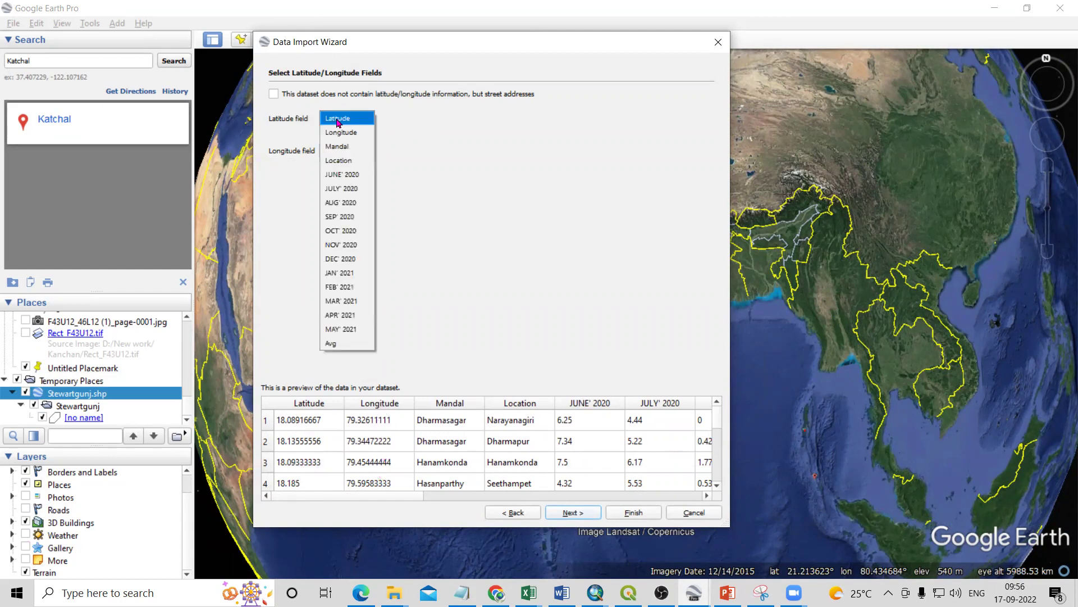
pyautogui.click(348, 120)
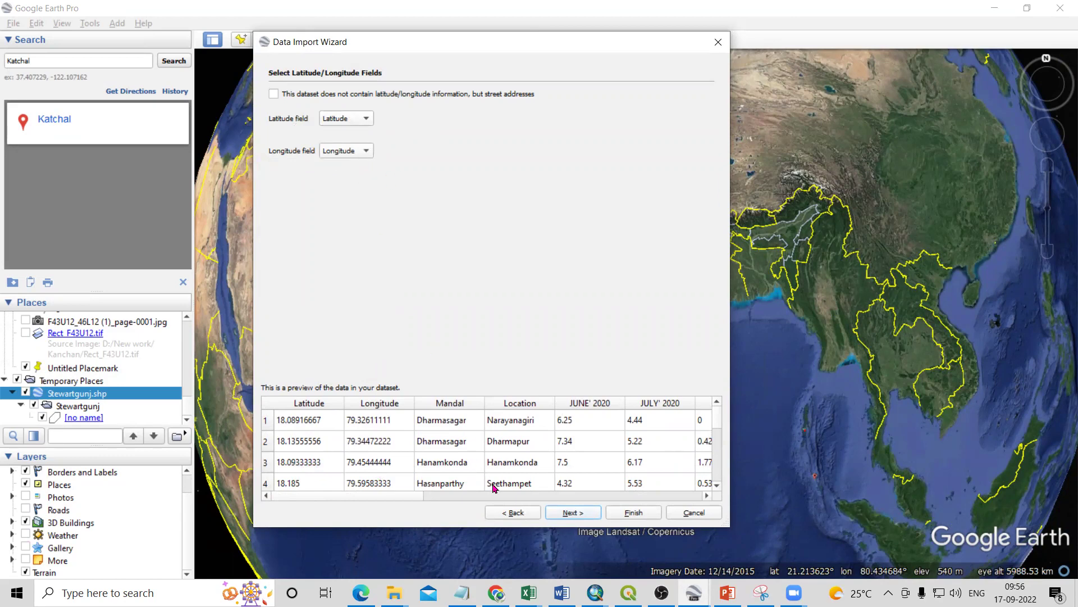
pyautogui.click(572, 513)
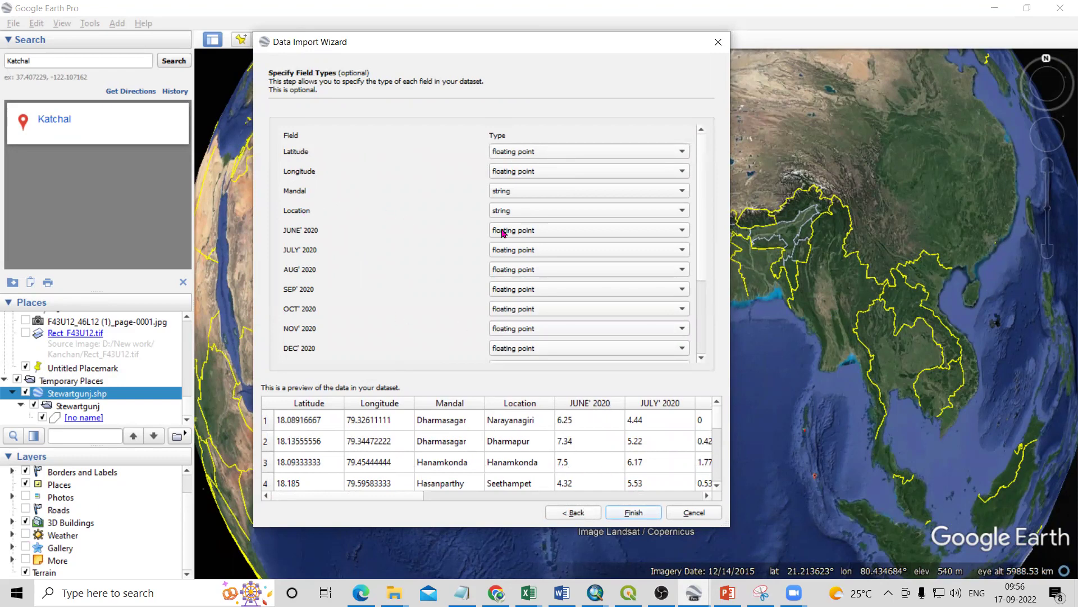
pyautogui.click(633, 513)
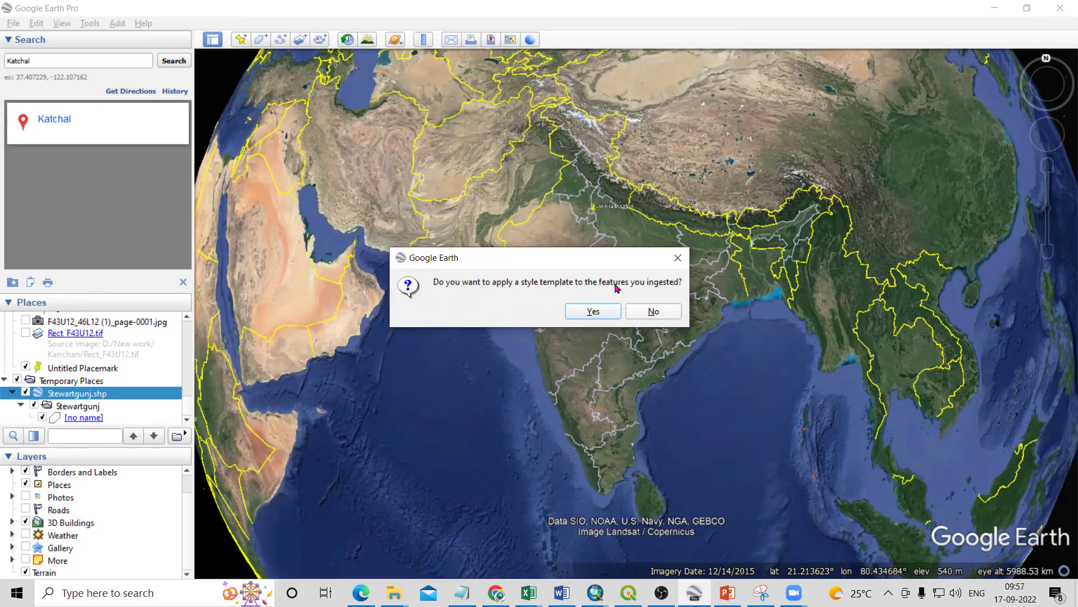
# Choose to style the ingested features with a new template and look through its preview table.
pyautogui.click(594, 313)
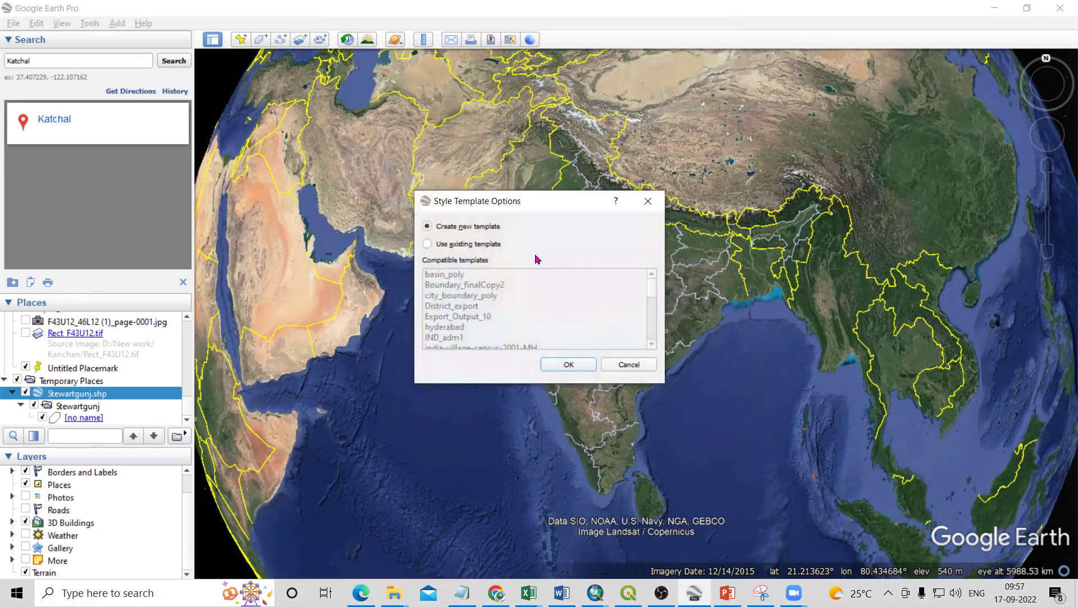
pyautogui.click(562, 367)
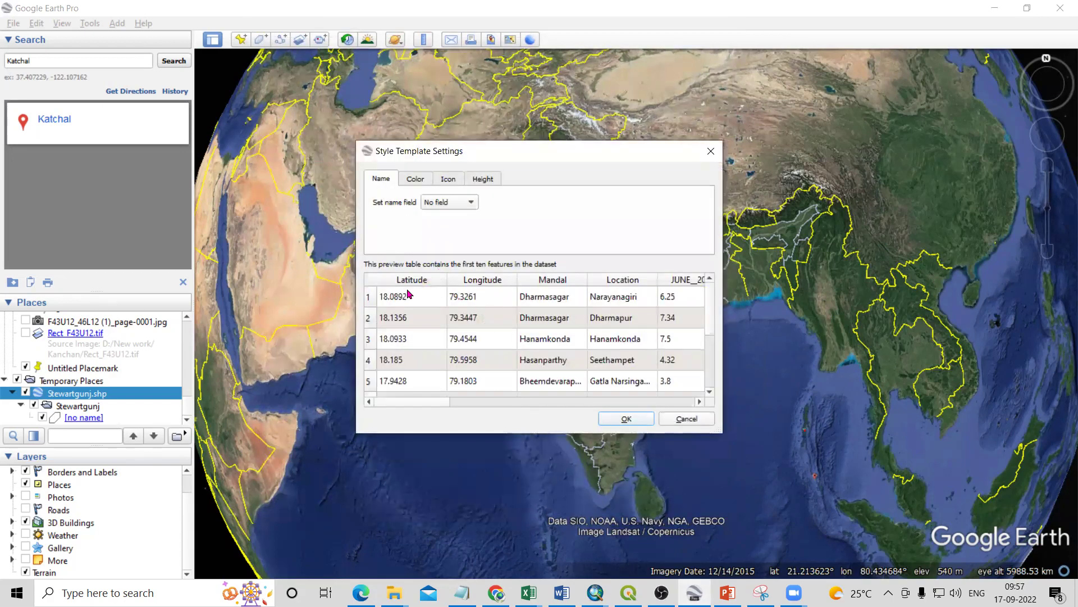
pyautogui.scroll(-2, 413, 309)
pyautogui.scroll(2, 412, 318)
# Set the style template to use random colors for the features.
pyautogui.click(417, 181)
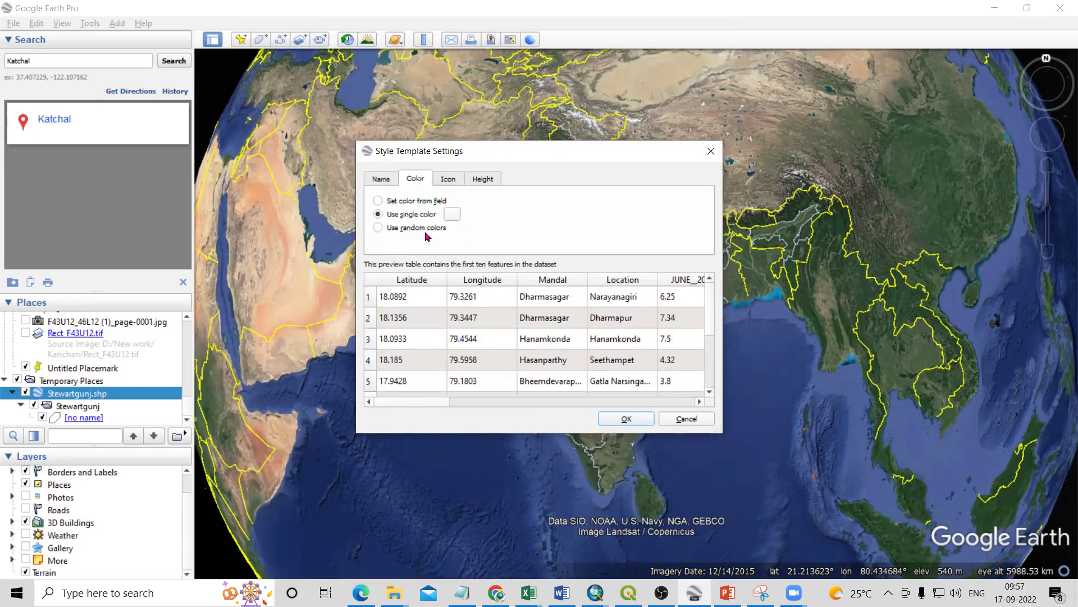
pyautogui.click(408, 203)
pyautogui.click(472, 249)
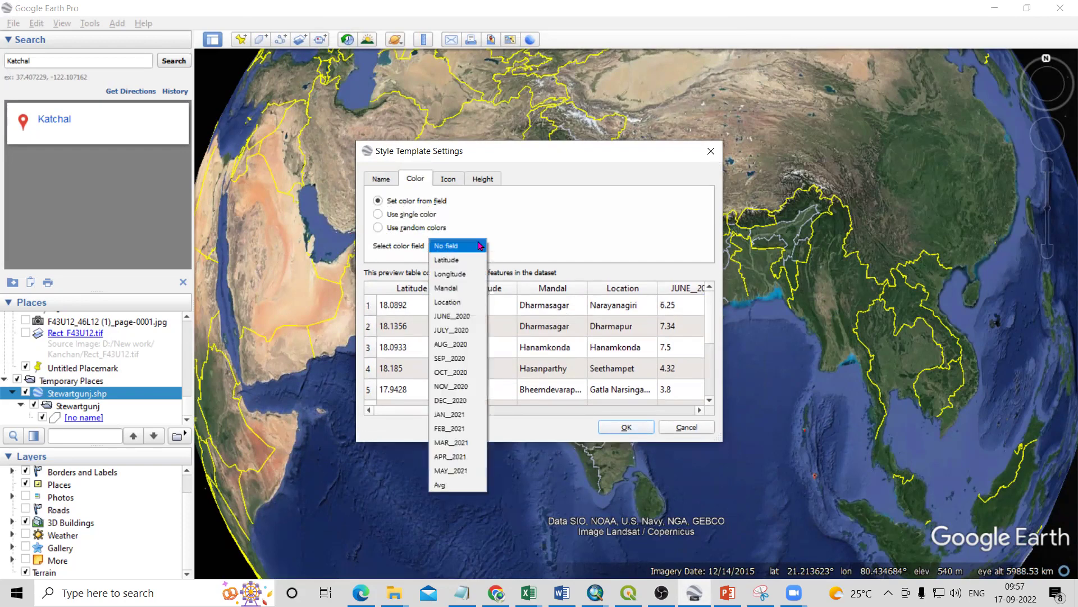
pyautogui.click(543, 239)
pyautogui.click(378, 229)
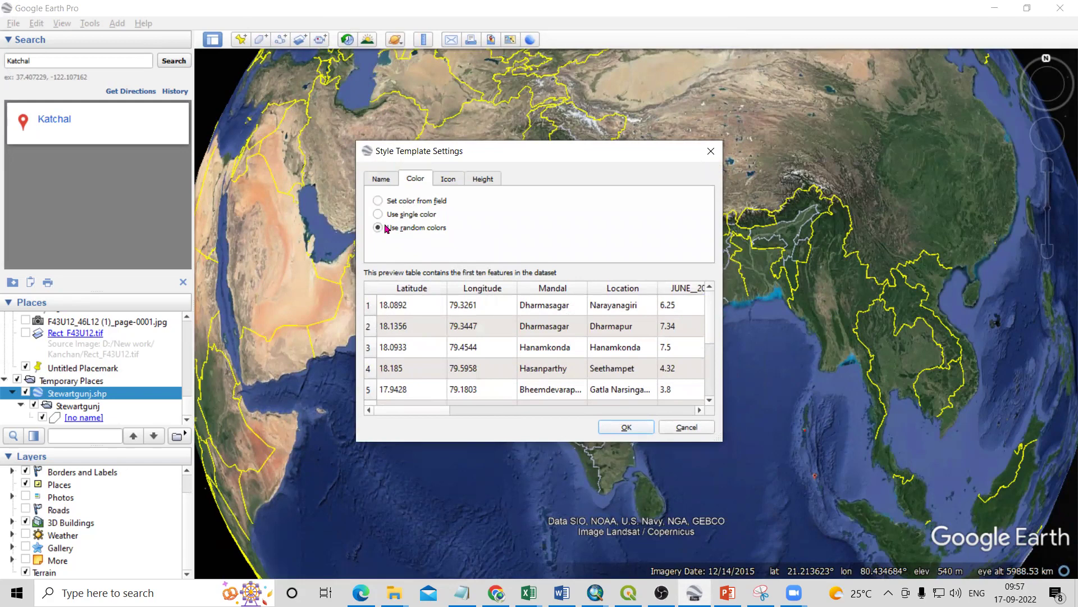
# Use the yellow pushpin icon for all features and review the template's height, icon, color and name settings.
pyautogui.click(447, 180)
pyautogui.click(512, 209)
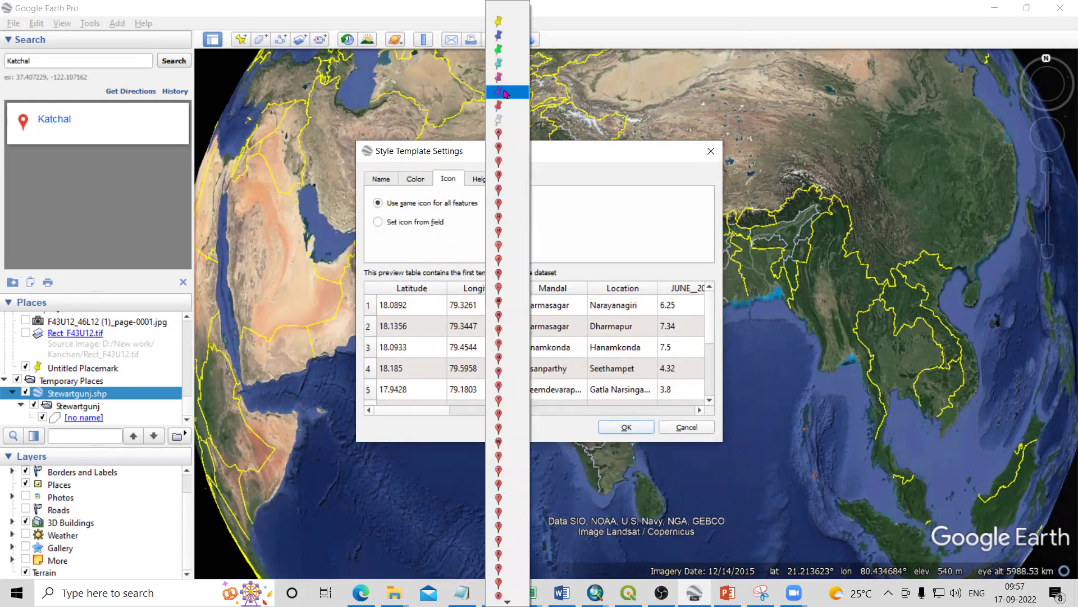
pyautogui.click(497, 22)
pyautogui.click(483, 178)
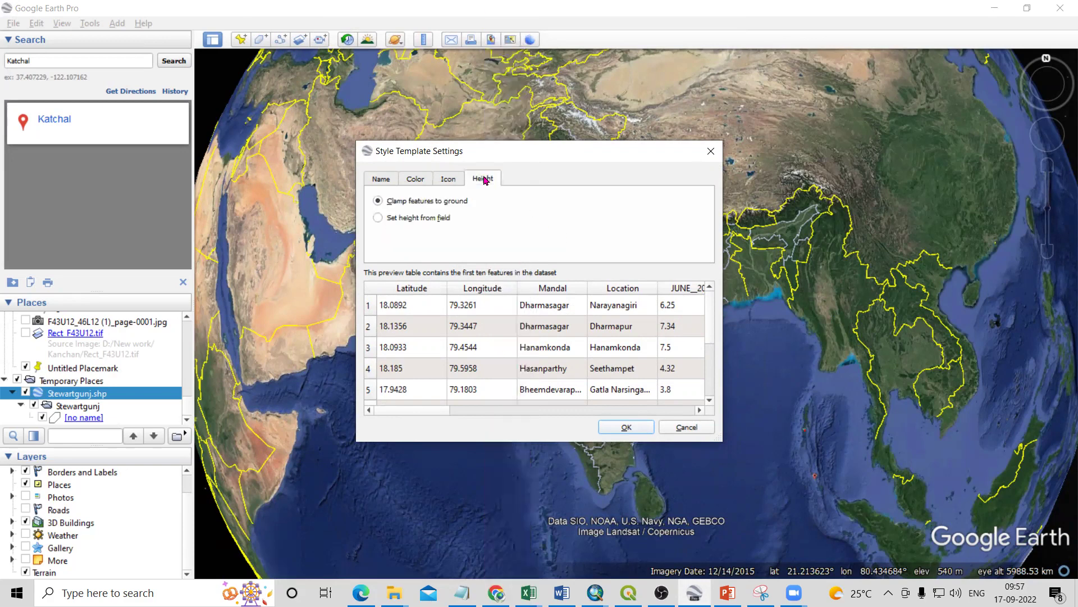
pyautogui.click(448, 178)
pyautogui.click(415, 178)
pyautogui.click(381, 179)
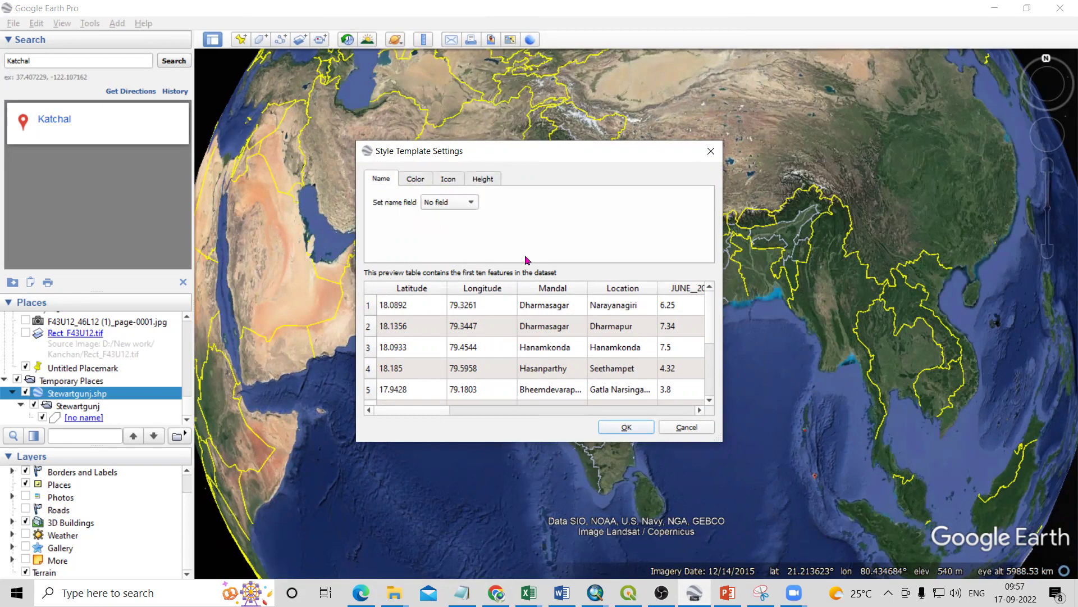
# Confirm the style settings and save the template as Excelsheet in the My Style Templates folder.
pyautogui.click(625, 427)
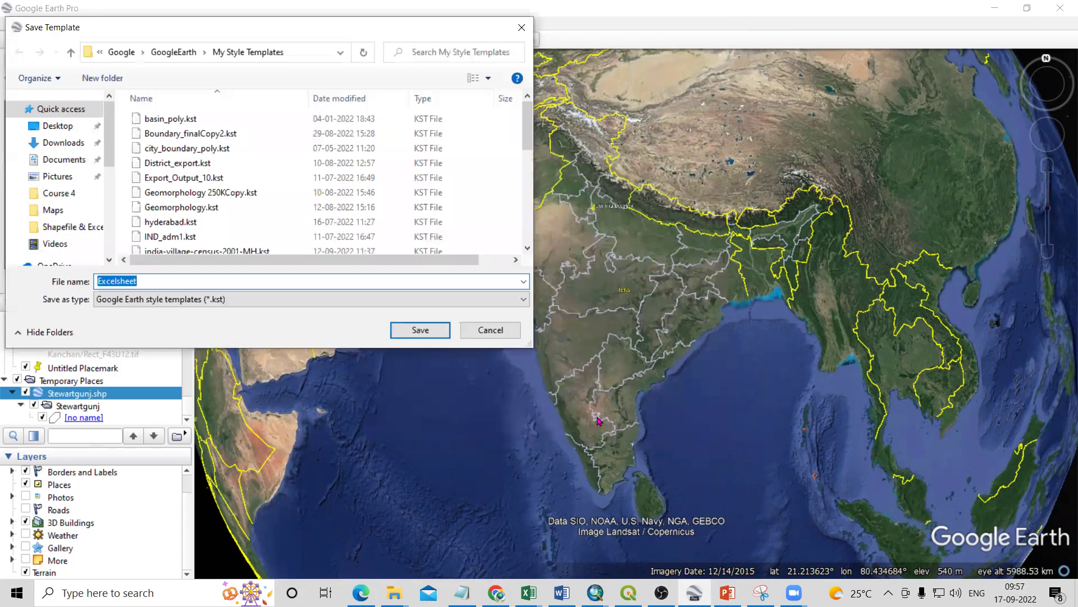
pyautogui.scroll(-7, 193, 151)
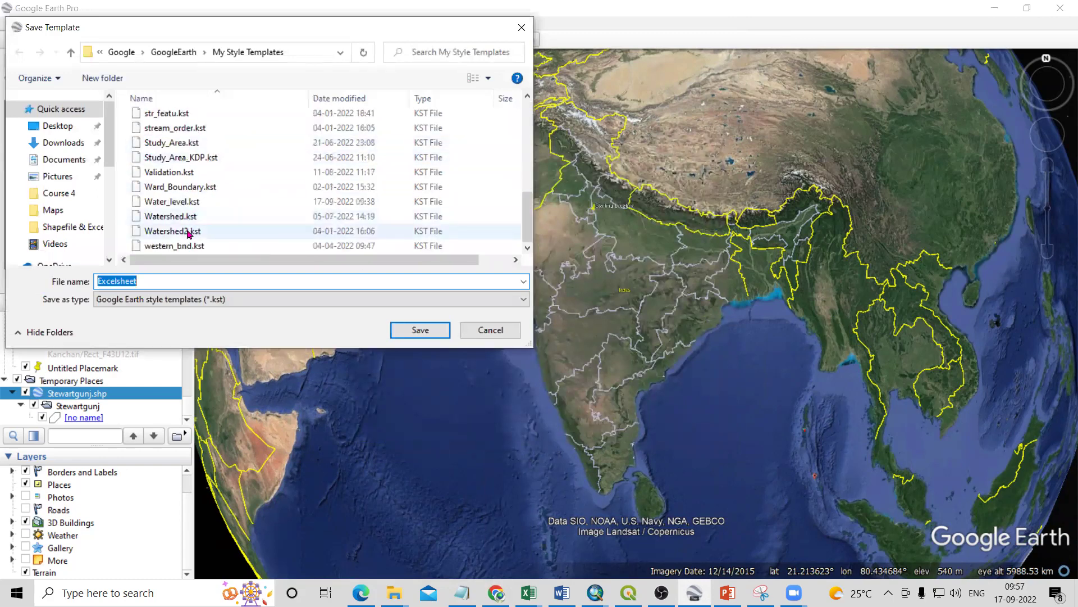
pyautogui.scroll(7, 188, 235)
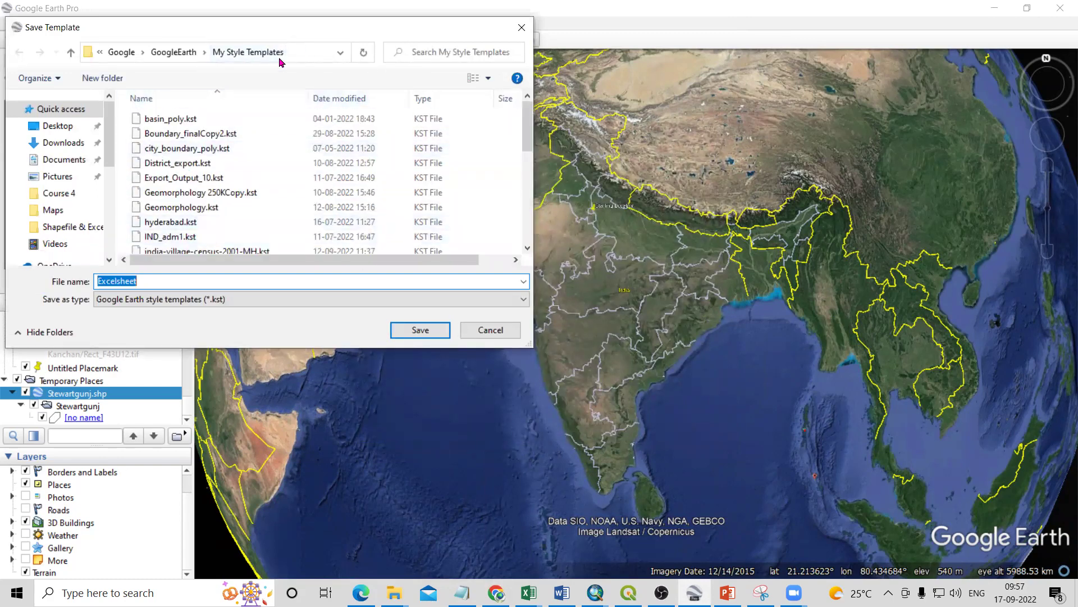
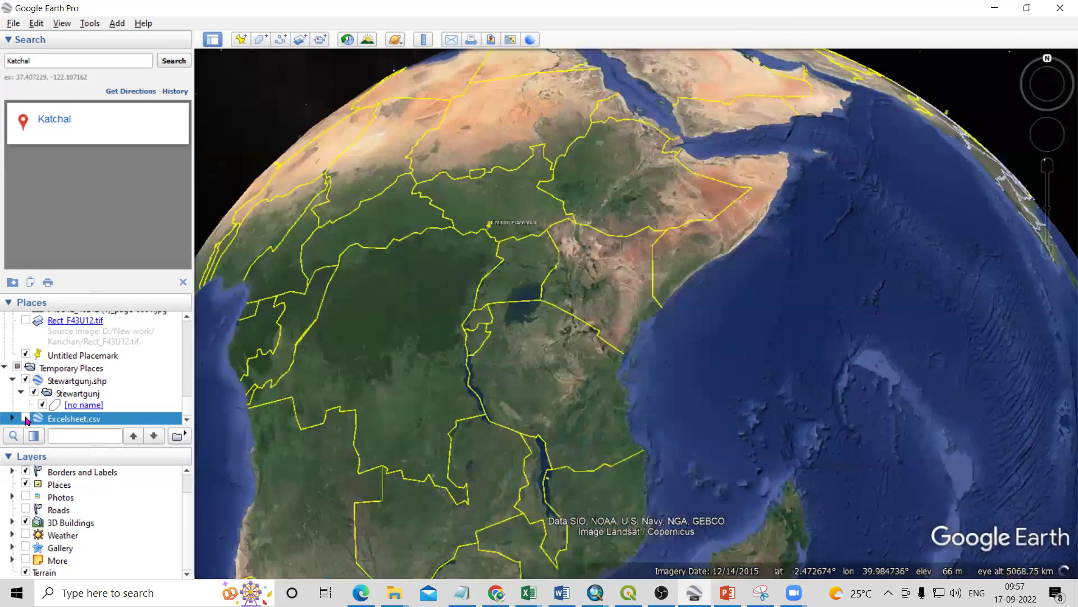
# Make the imported Excelsheet.csv layer visible, open its properties and accept them without edits.
pyautogui.click(25, 418)
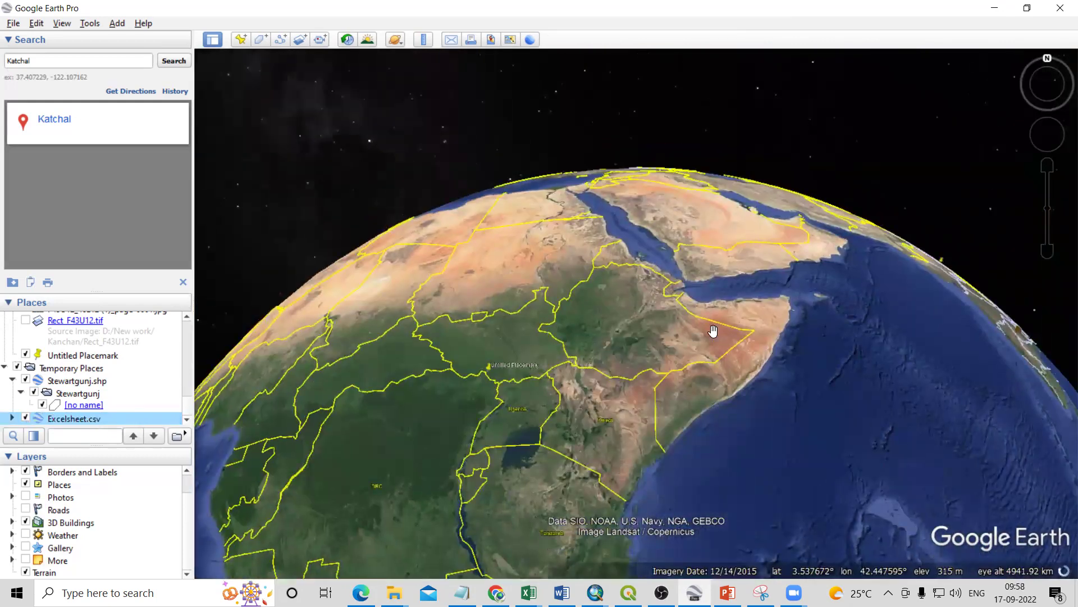
pyautogui.rightClick(86, 419)
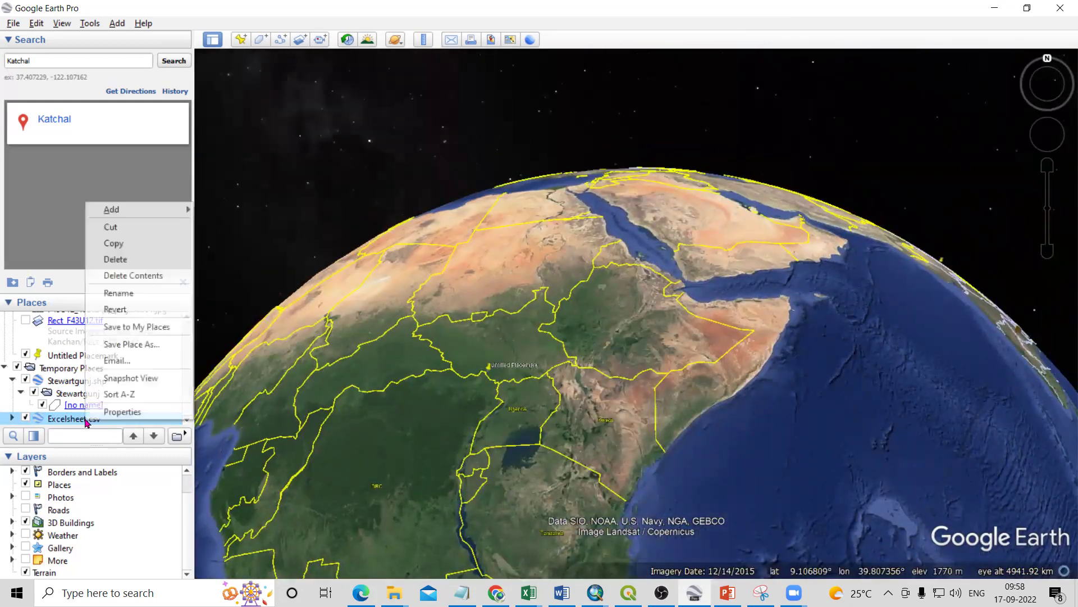
pyautogui.click(123, 412)
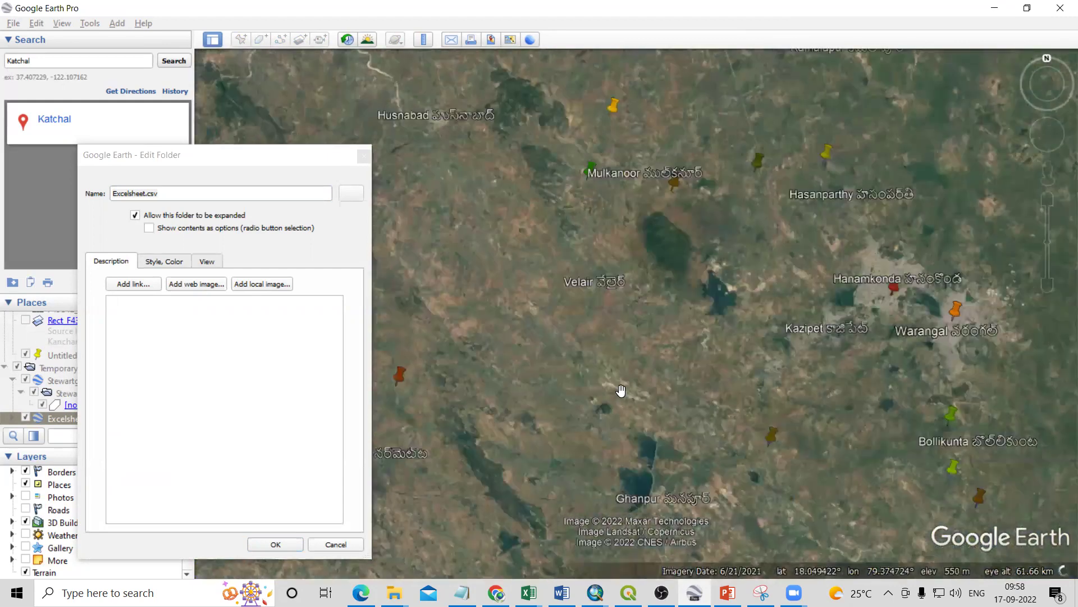
pyautogui.click(274, 543)
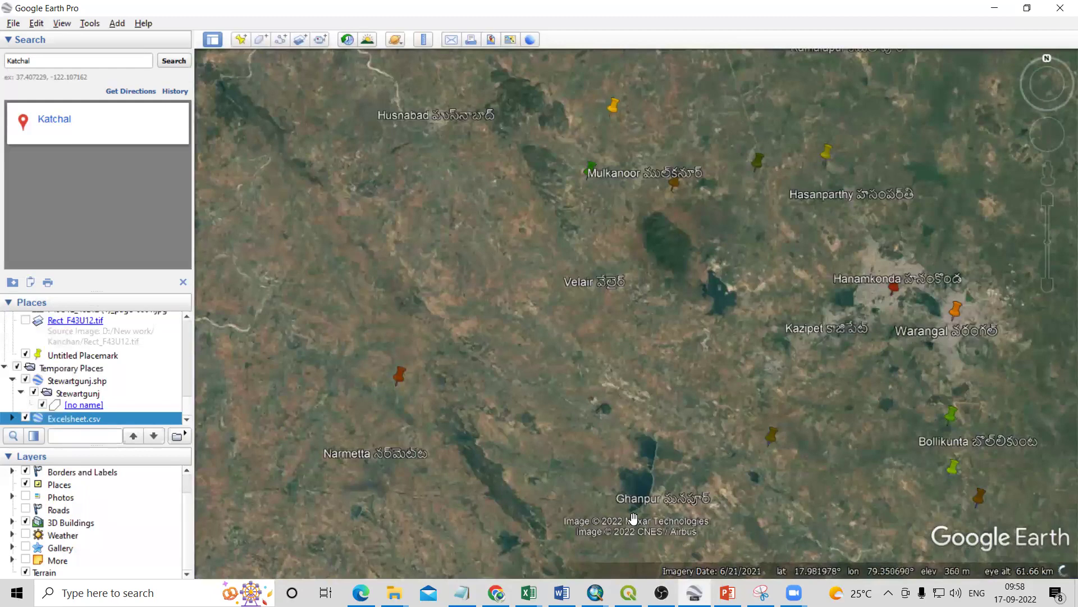
# Switch to the Excelsheet workbook in Excel and examine the latitude and longitude of its first record.
pyautogui.moveTo(529, 592)
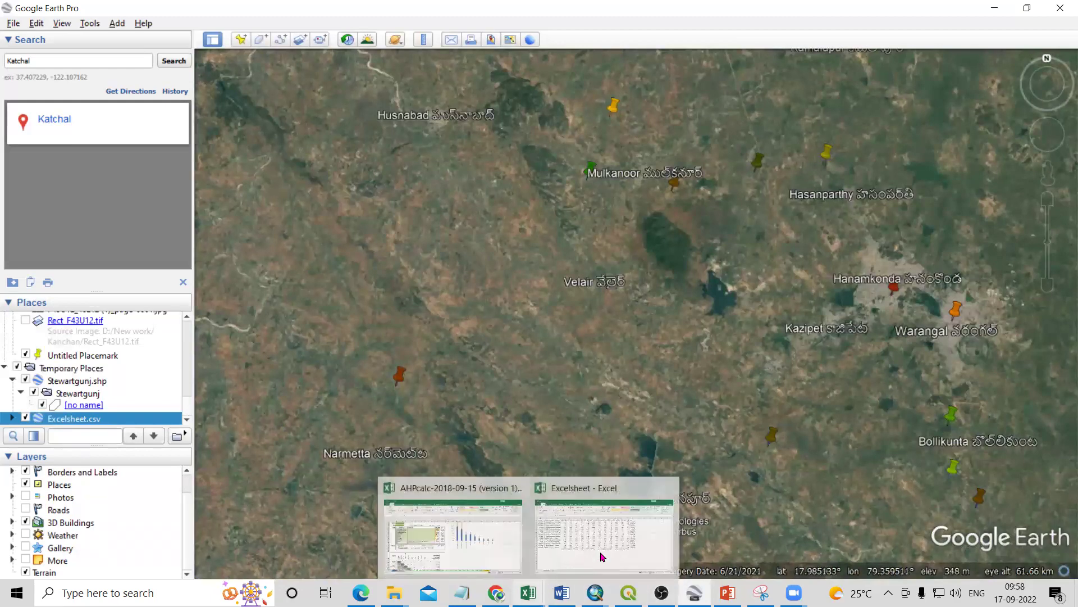
pyautogui.click(581, 564)
pyautogui.click(40, 174)
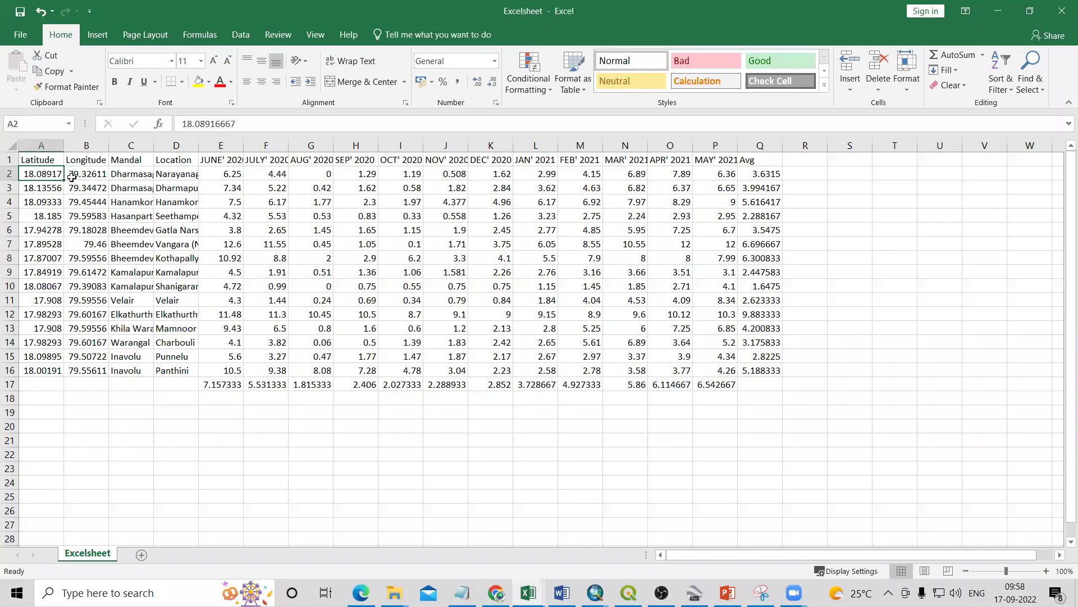
pyautogui.click(91, 177)
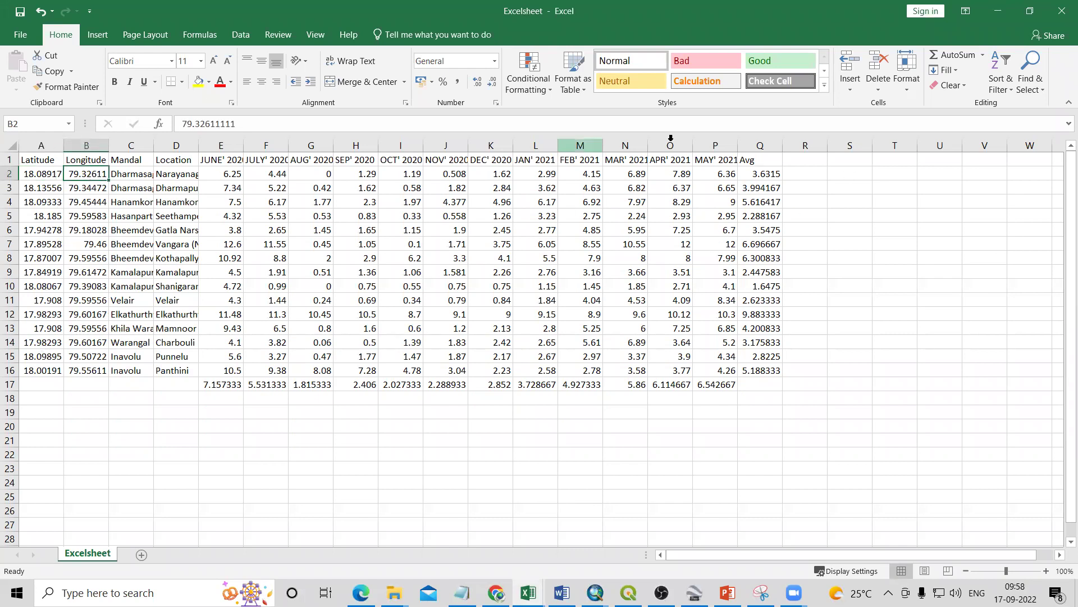
pyautogui.click(998, 11)
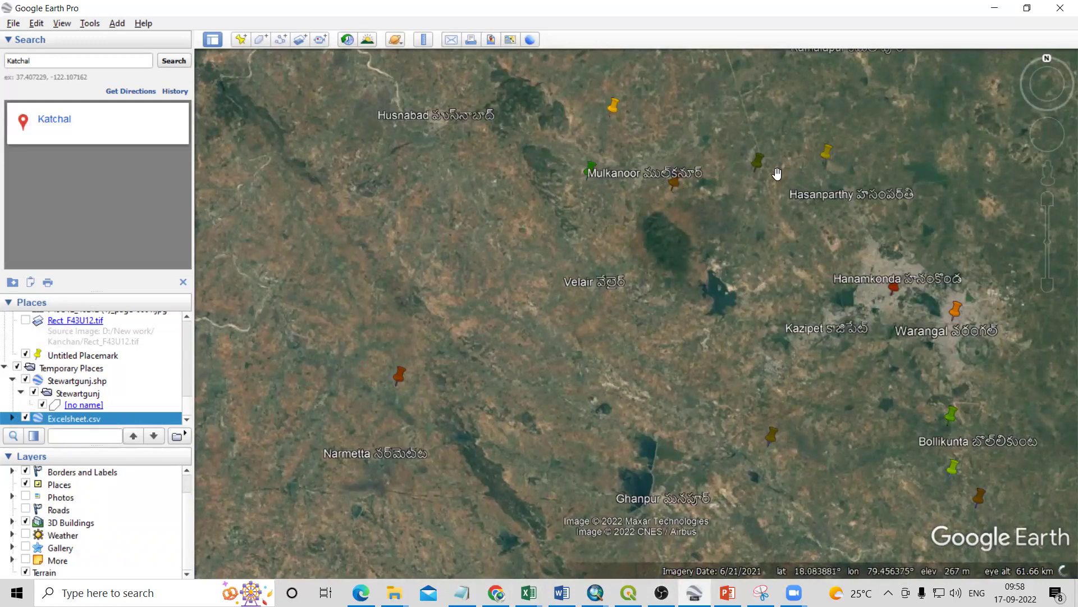
# Switch attention to the Google Earth Pro places and expand Excelsheet.csv and its Excelsheet folder to list the placemarks.
pyautogui.press('Up')
pyautogui.click(12, 418)
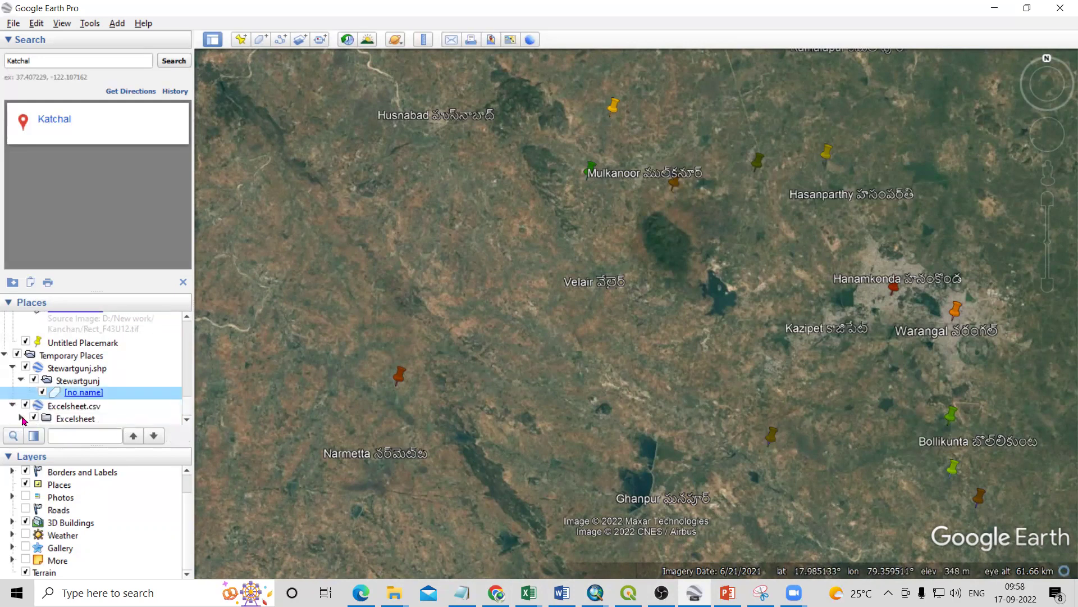
pyautogui.click(22, 419)
pyautogui.scroll(3, 120, 367)
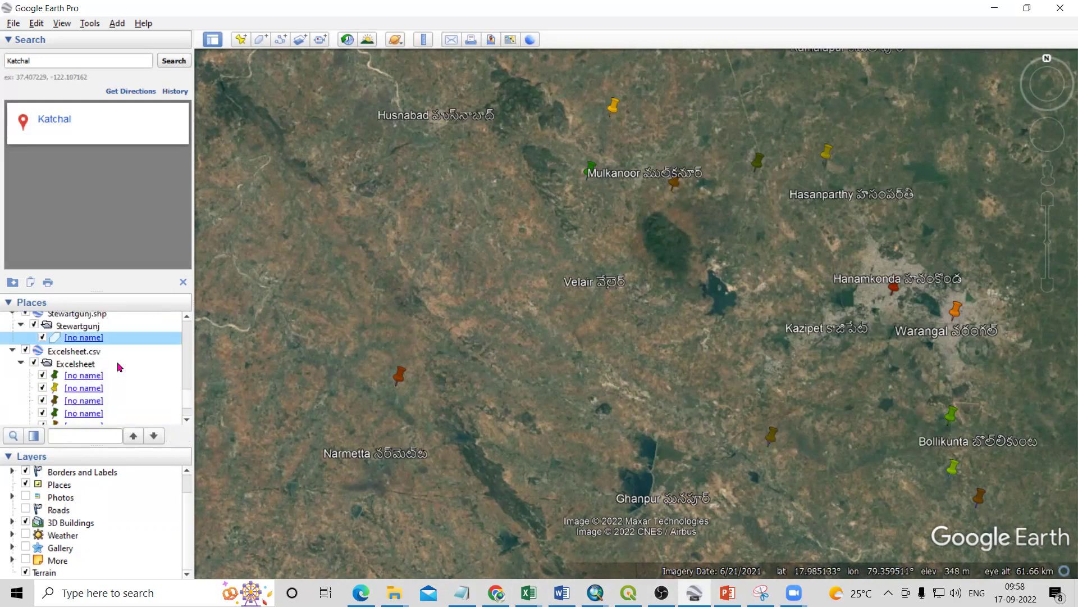
# Look through the Excelsheet placemarks and fly to the first one to show its water-level data.
pyautogui.click(92, 378)
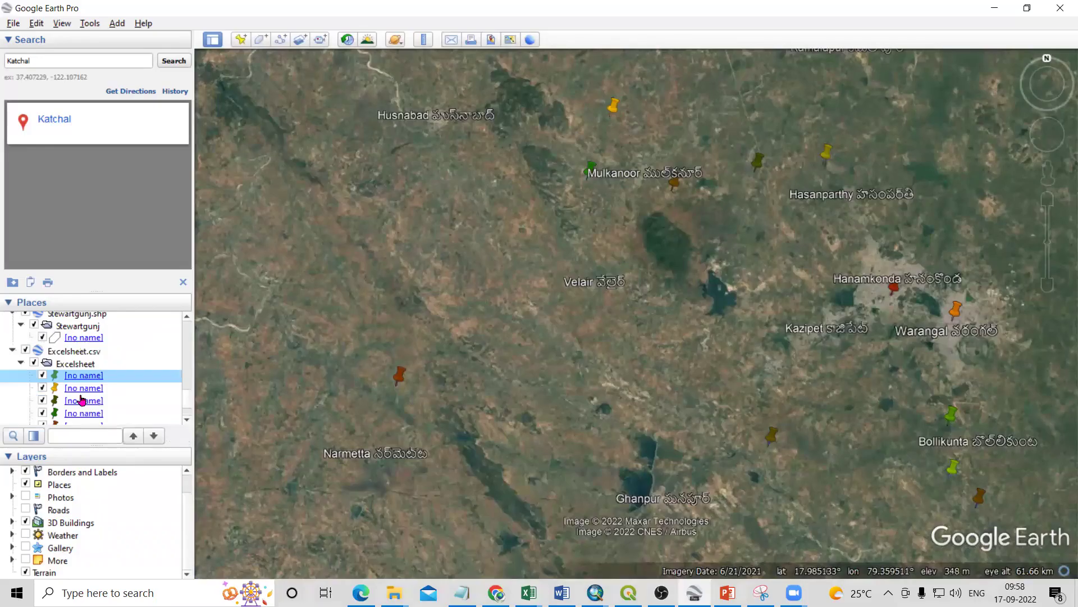
pyautogui.scroll(-3, 82, 400)
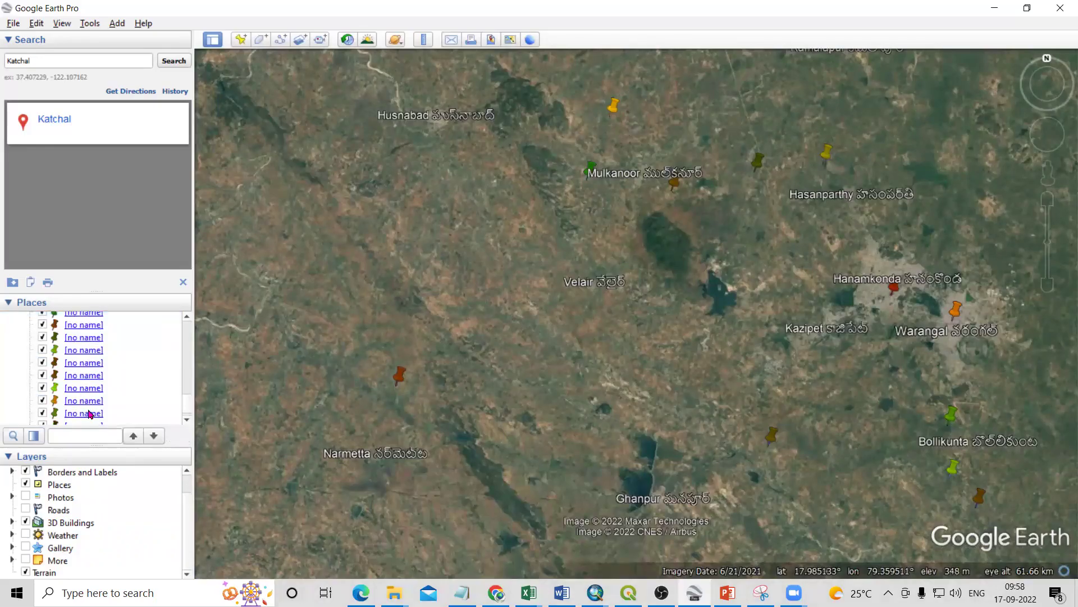
pyautogui.scroll(-1, 90, 414)
pyautogui.scroll(4, 88, 414)
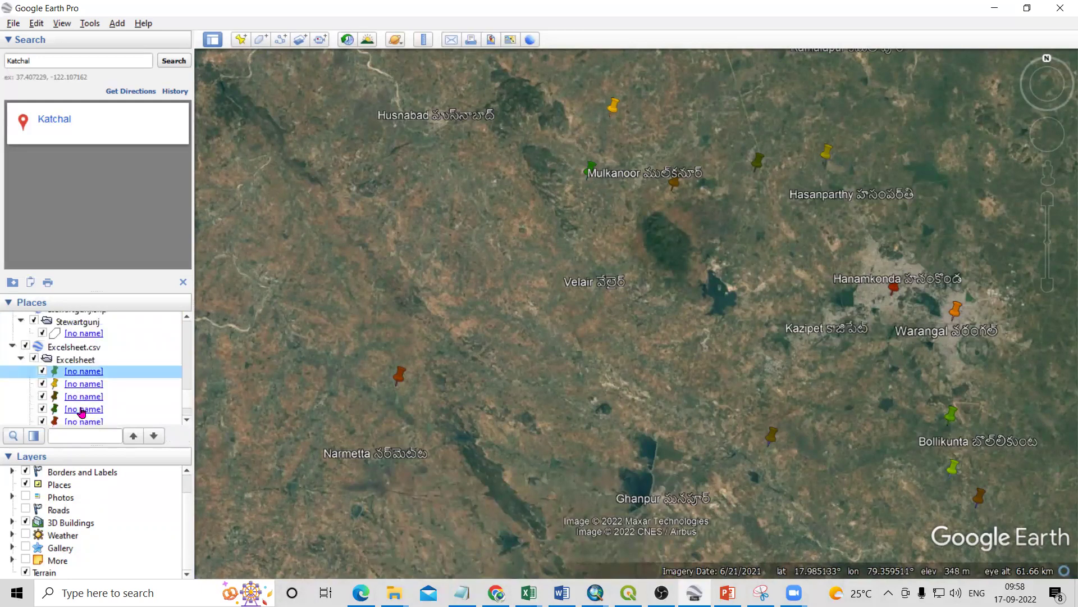
pyautogui.doubleClick(84, 371)
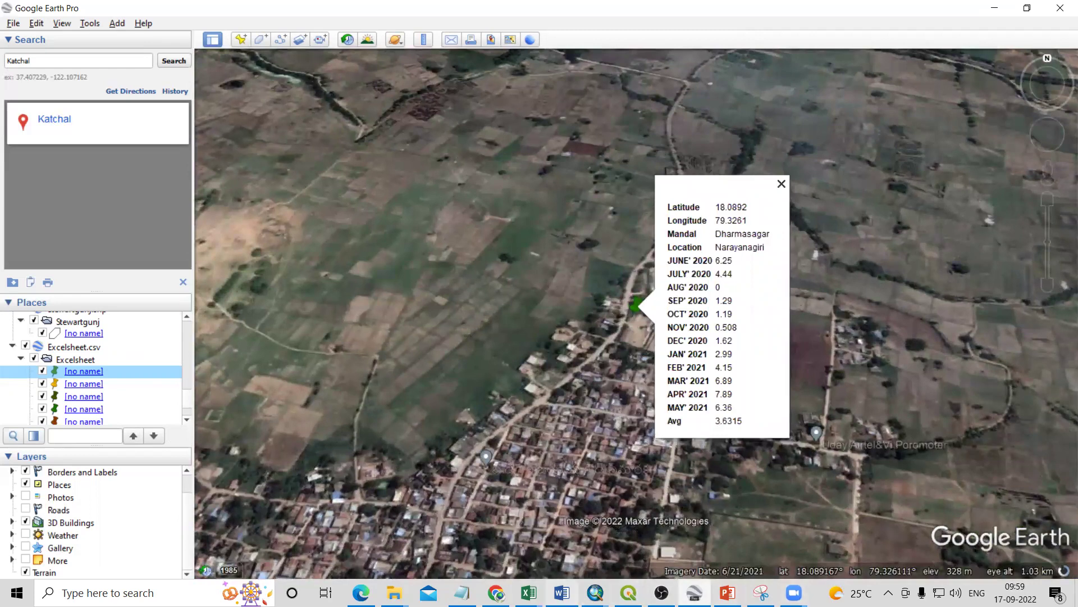
# Switch to the Excelsheet workbook in Excel and compare its header row and first record with the placemark's data.
pyautogui.moveTo(528, 592)
pyautogui.click(576, 553)
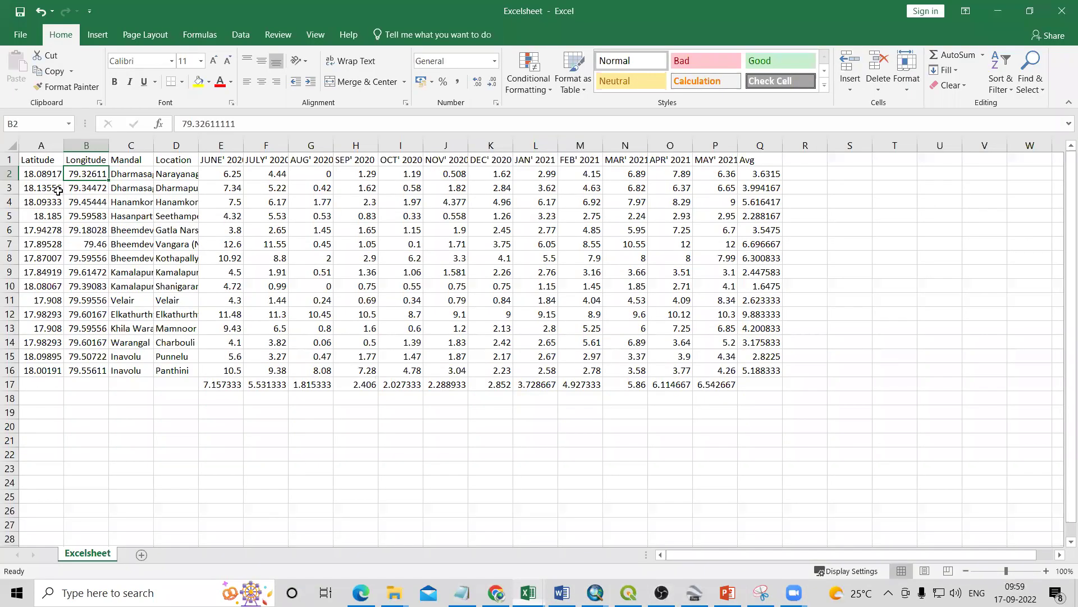
pyautogui.moveTo(42, 171); pyautogui.dragTo(742, 164)
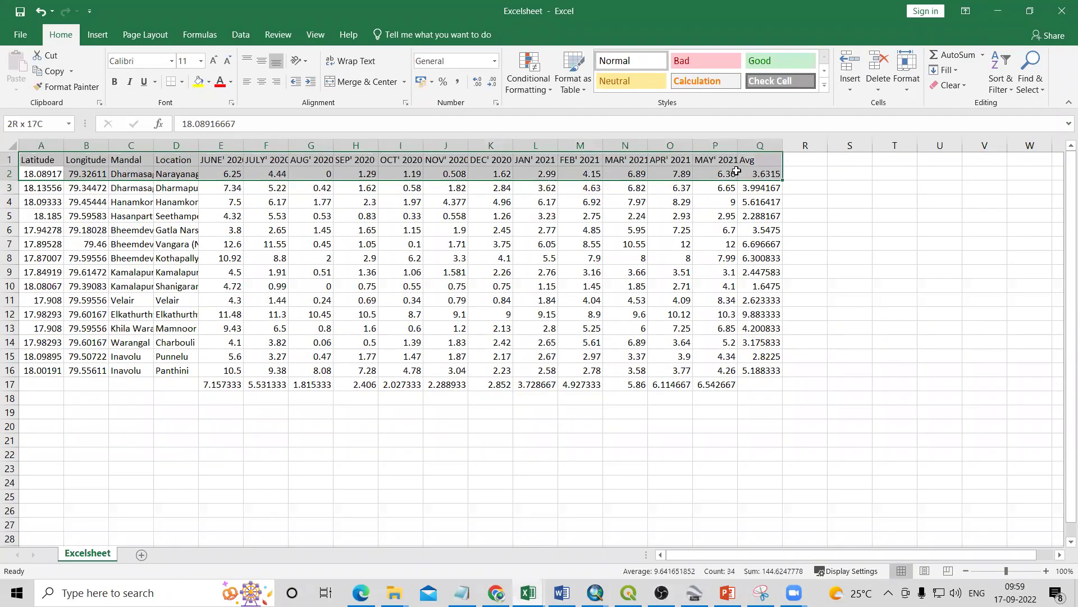
pyautogui.click(997, 11)
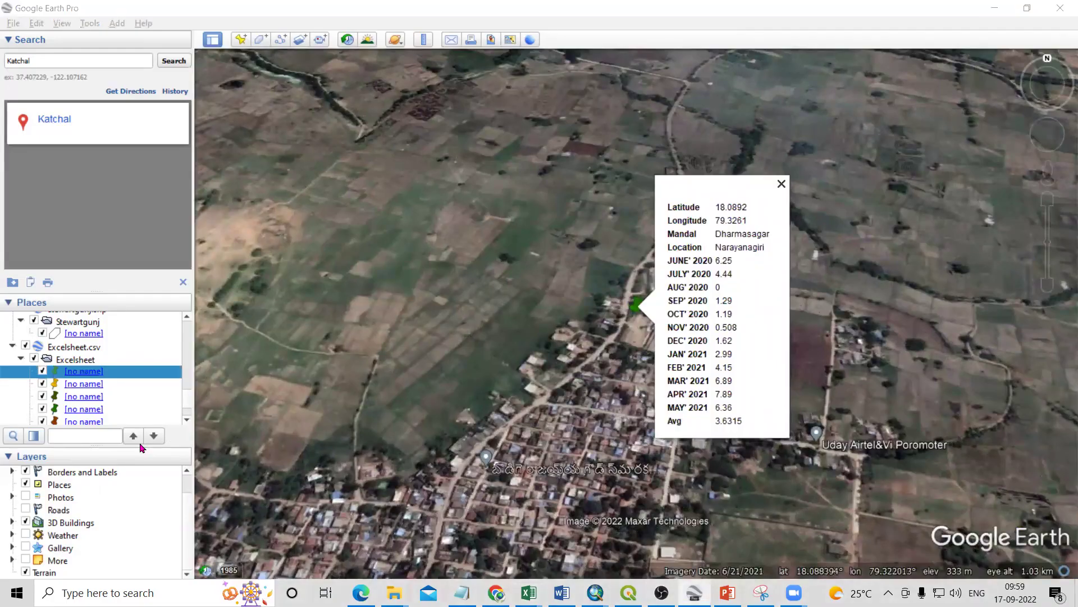
# In Google Earth Pro, fly to the second Excelsheet placemark, view its water-level data and survey all imported points around Warangal.
pyautogui.doubleClick(84, 383)
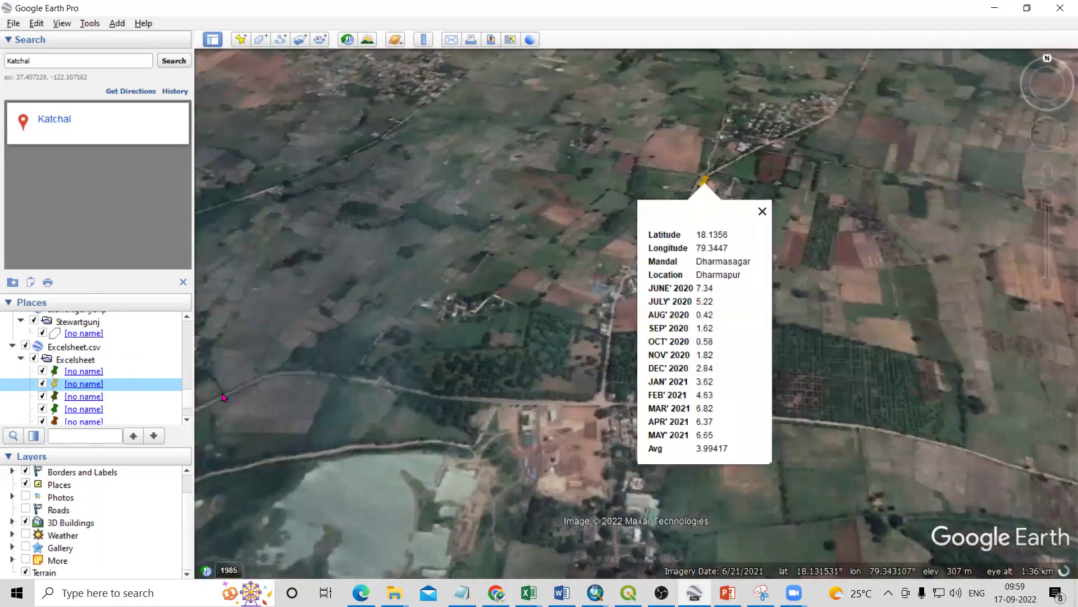
pyautogui.scroll(-3, 597, 291)
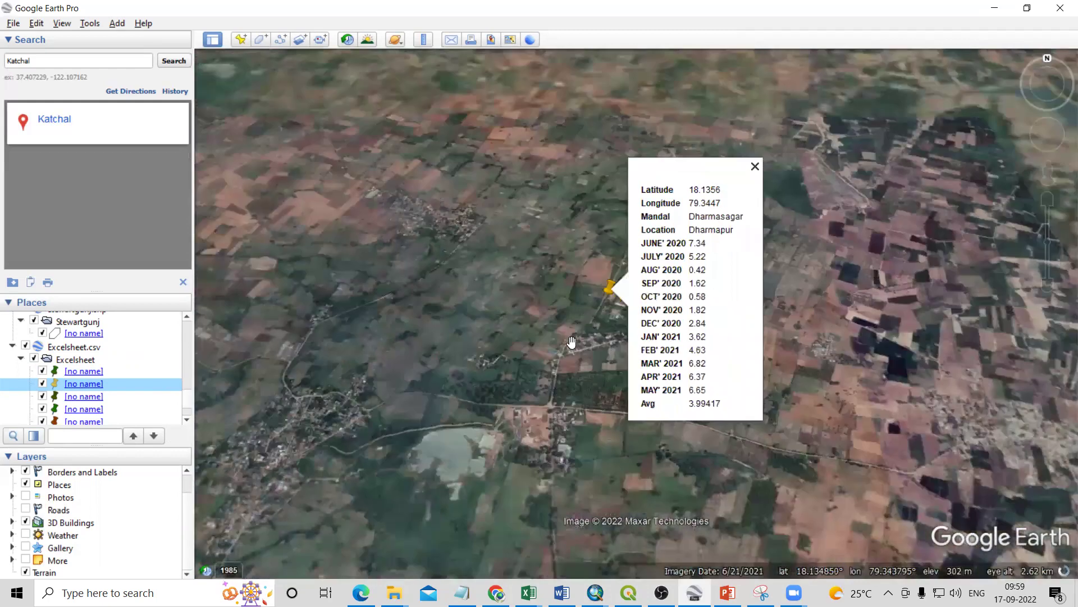
pyautogui.scroll(-3, 572, 337)
pyautogui.scroll(-5, 559, 363)
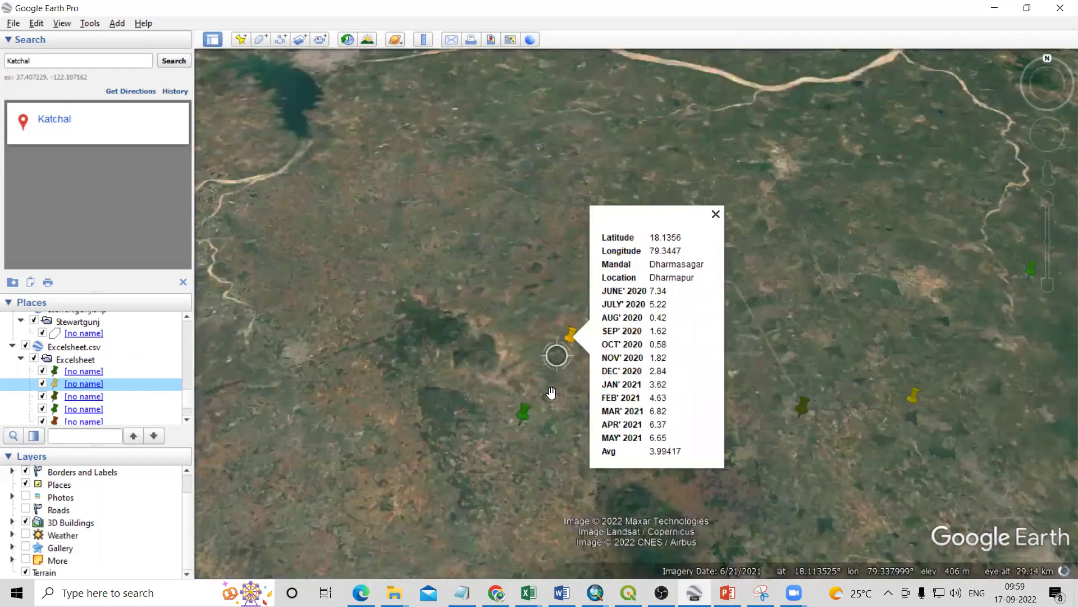
pyautogui.scroll(-2, 622, 110)
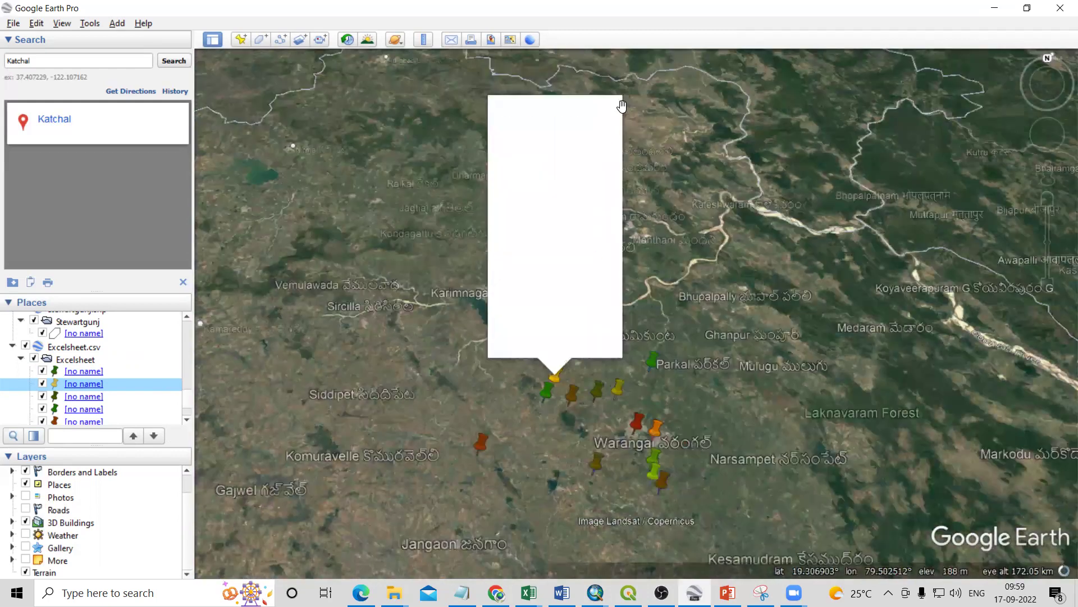
pyautogui.scroll(-1, 608, 418)
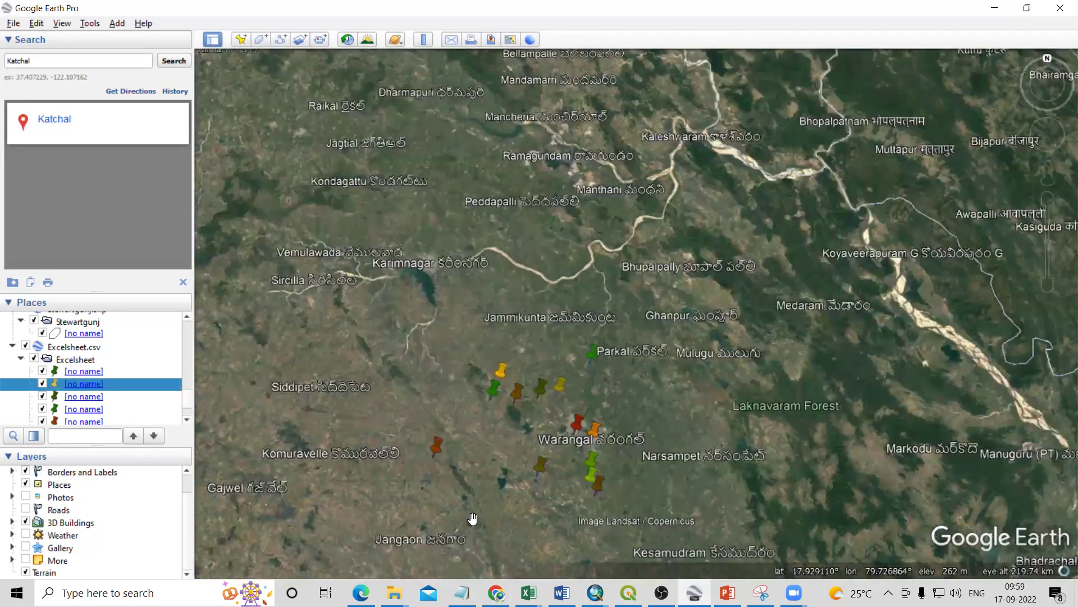
pyautogui.scroll(-1, 472, 517)
pyautogui.scroll(2, 473, 518)
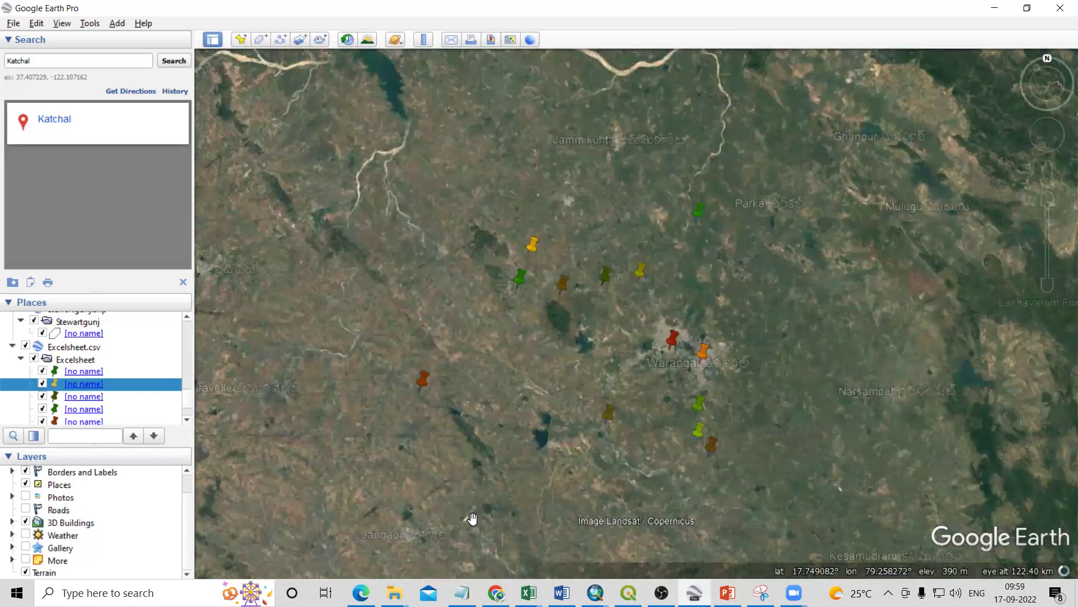
pyautogui.scroll(1, 474, 511)
pyautogui.moveTo(546, 507); pyautogui.dragTo(694, 496)
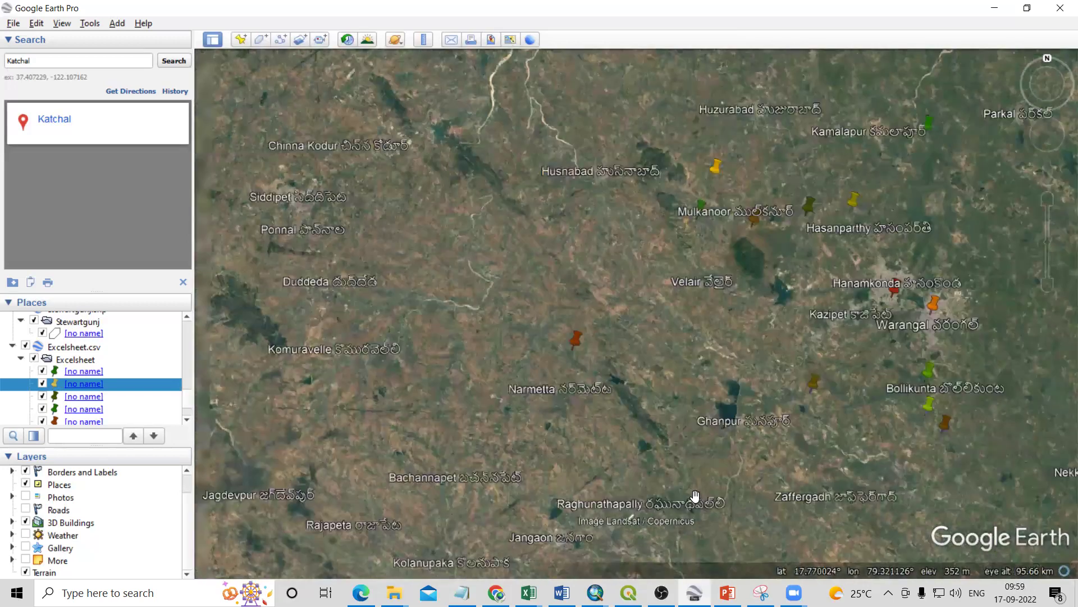
pyautogui.scroll(-3, 689, 502)
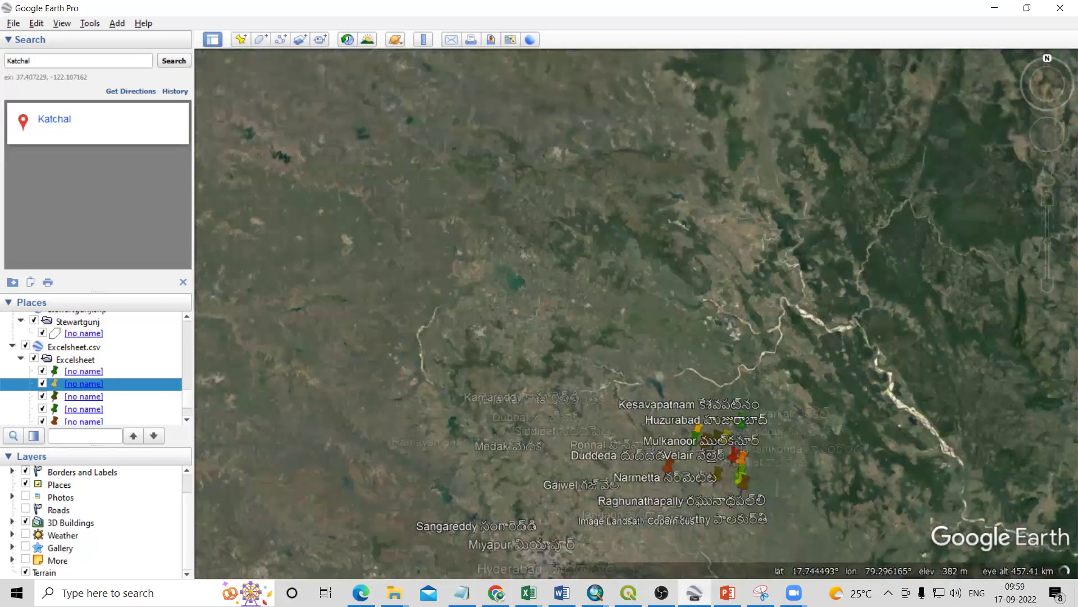
# Switch to ArcMap and try to open Osmanabad_District.shp listed directly in the Shapefile & Excelsheet folder.
pyautogui.moveTo(595, 592)
pyautogui.hotkey('alt', 'Tab')
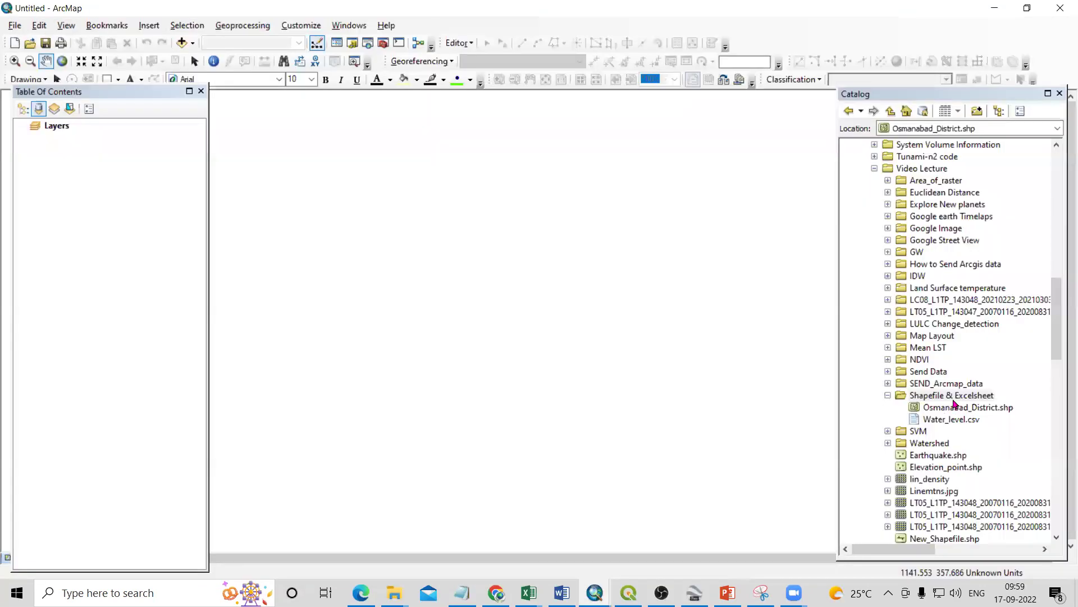
pyautogui.doubleClick(957, 409)
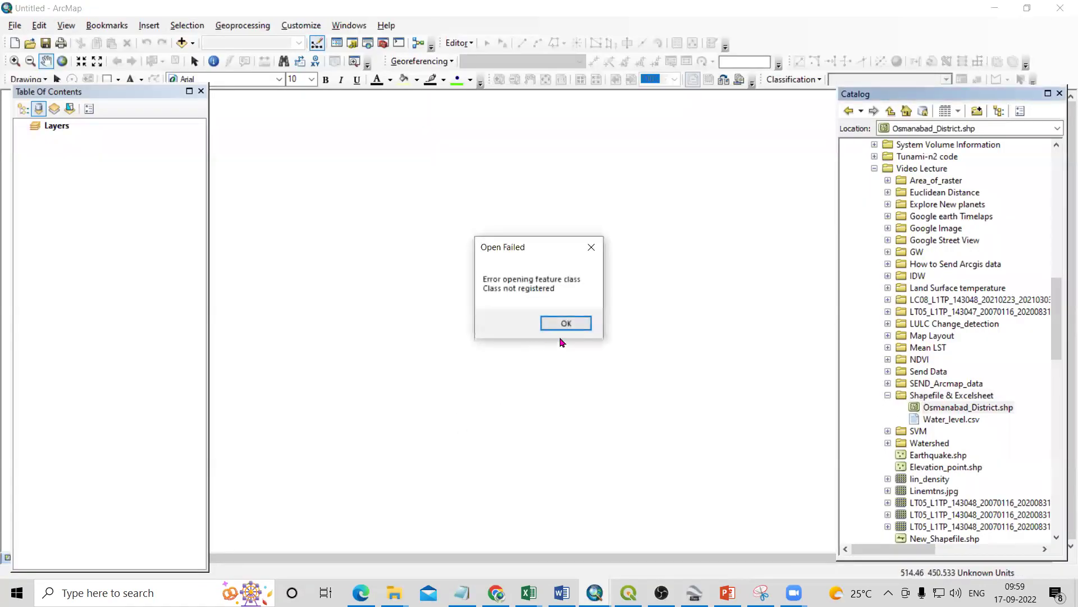
pyautogui.press('Return')
pyautogui.click(611, 318)
# Refresh the Shapefile & Excelsheet folder and add Osmanabad_District.shp from its Shapefile subfolder to the map.
pyautogui.click(932, 395)
pyautogui.rightClick(943, 396)
pyautogui.click(982, 462)
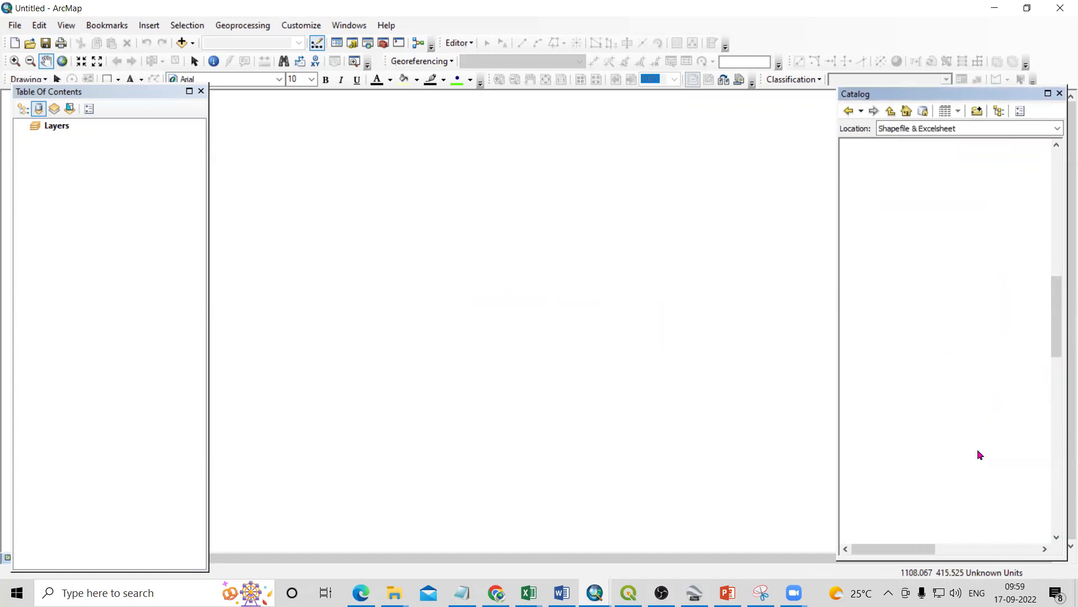
pyautogui.doubleClick(941, 407)
pyautogui.moveTo(954, 419); pyautogui.dragTo(551, 422)
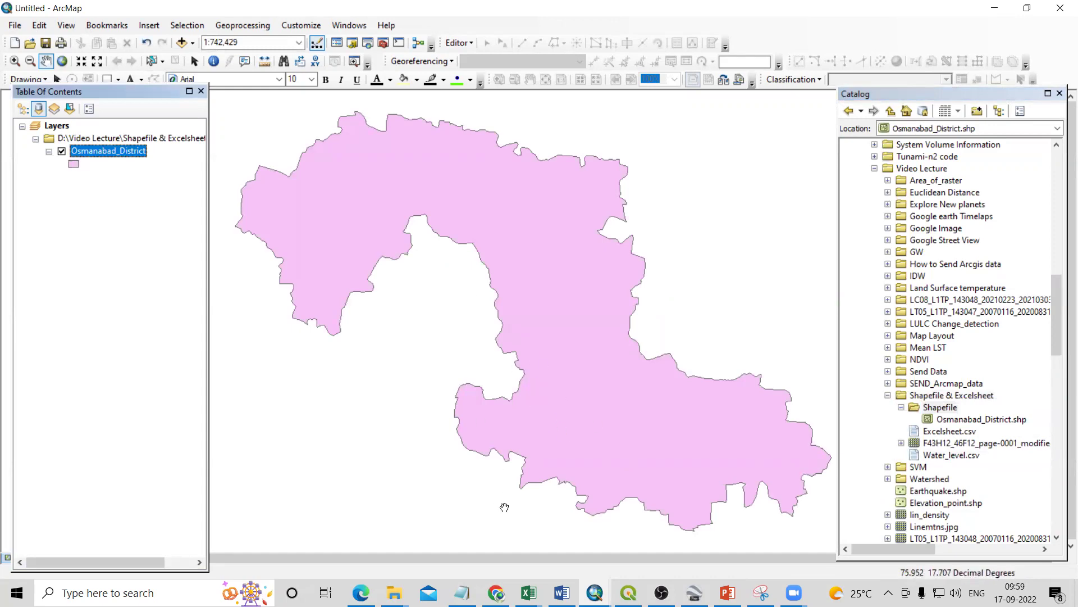
# Switch to Google Earth Pro, start opening a file of type ESRI Shape (*.shp) and enter the Shapefile folder.
pyautogui.click(694, 593)
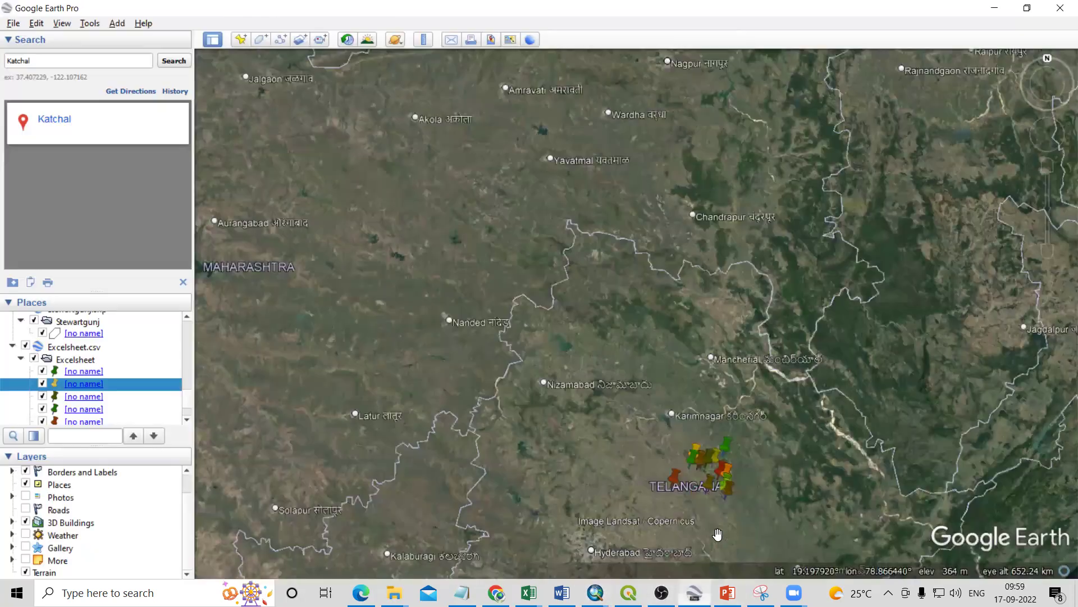
pyautogui.click(13, 23)
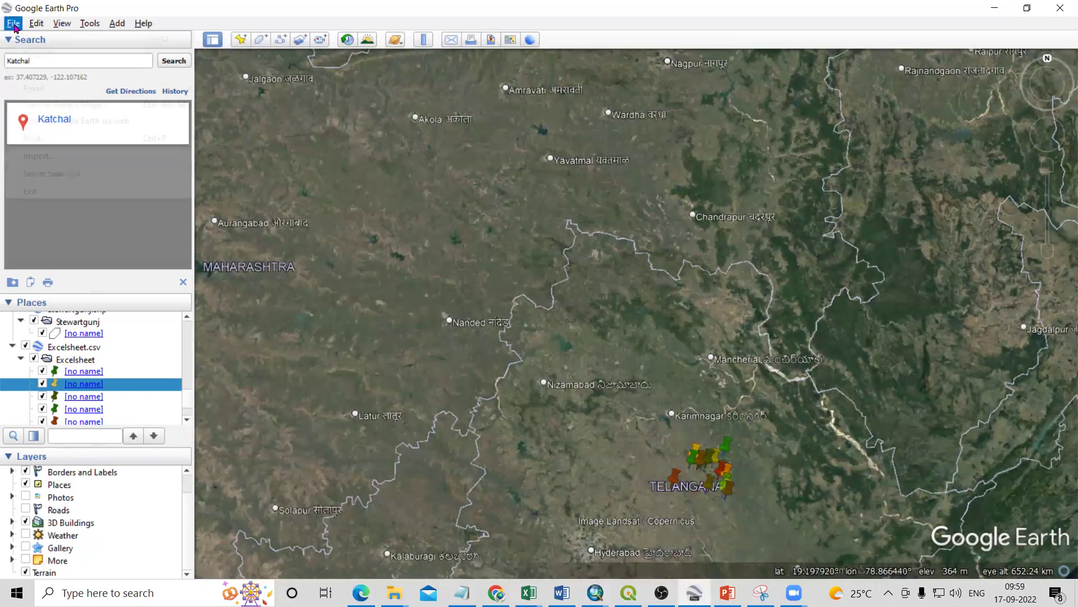
pyautogui.click(33, 36)
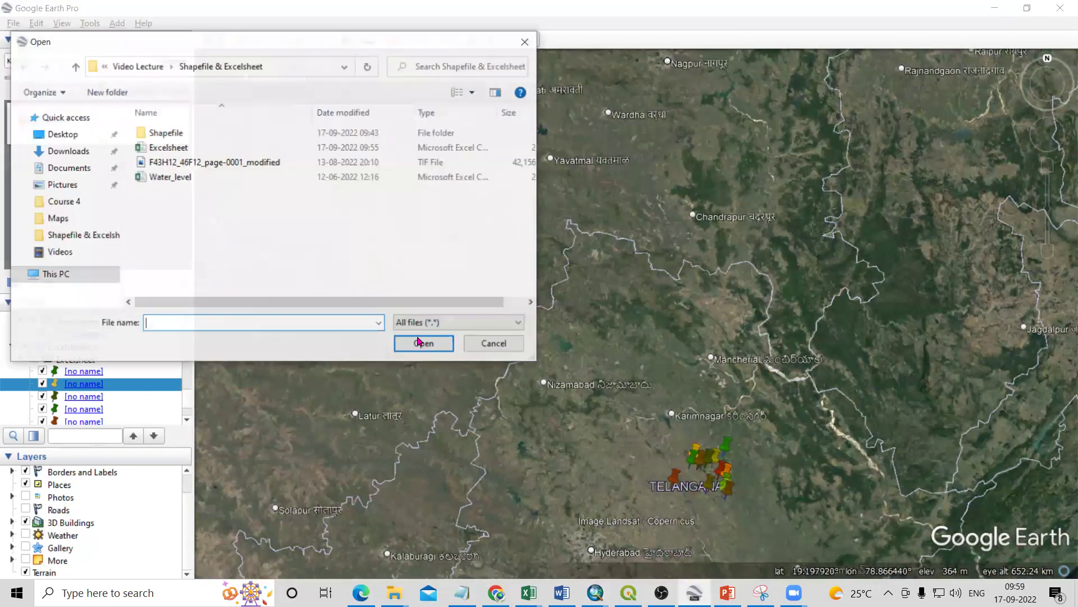
pyautogui.click(430, 323)
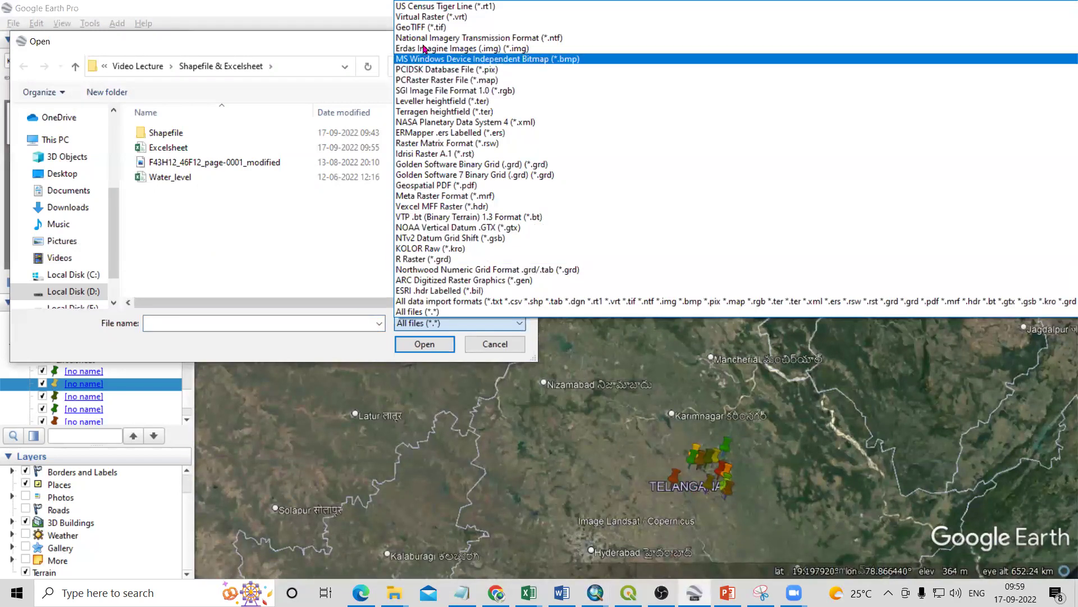
pyautogui.scroll(2, 426, 45)
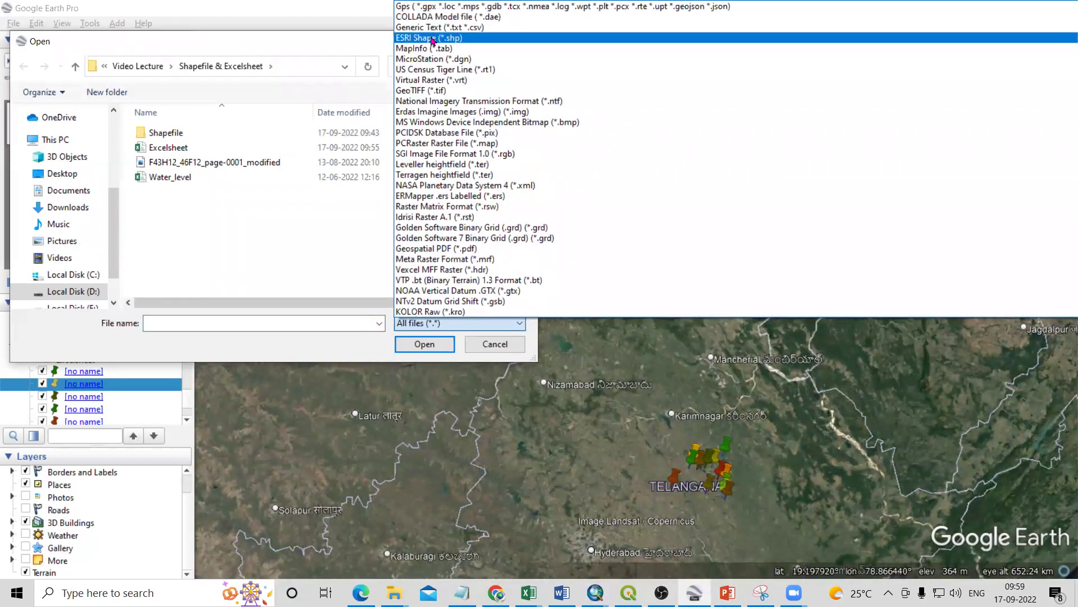
pyautogui.click(432, 38)
pyautogui.doubleClick(178, 135)
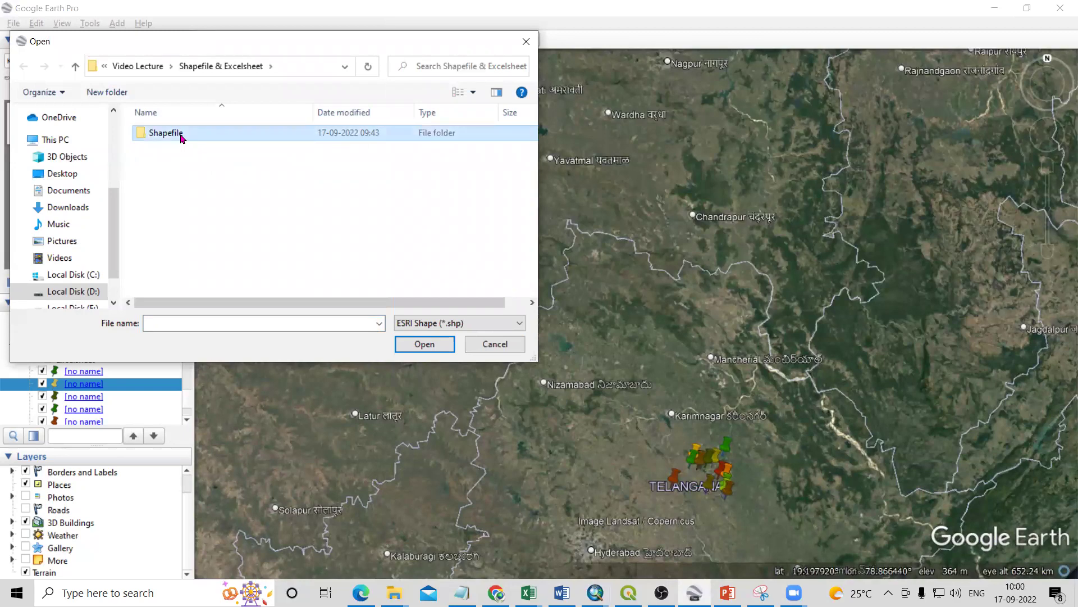
# List all file types in the Shapefile folder to view the shapefile's companion files, and restore the ESRI Shape (*.shp) filter.
pyautogui.click(471, 326)
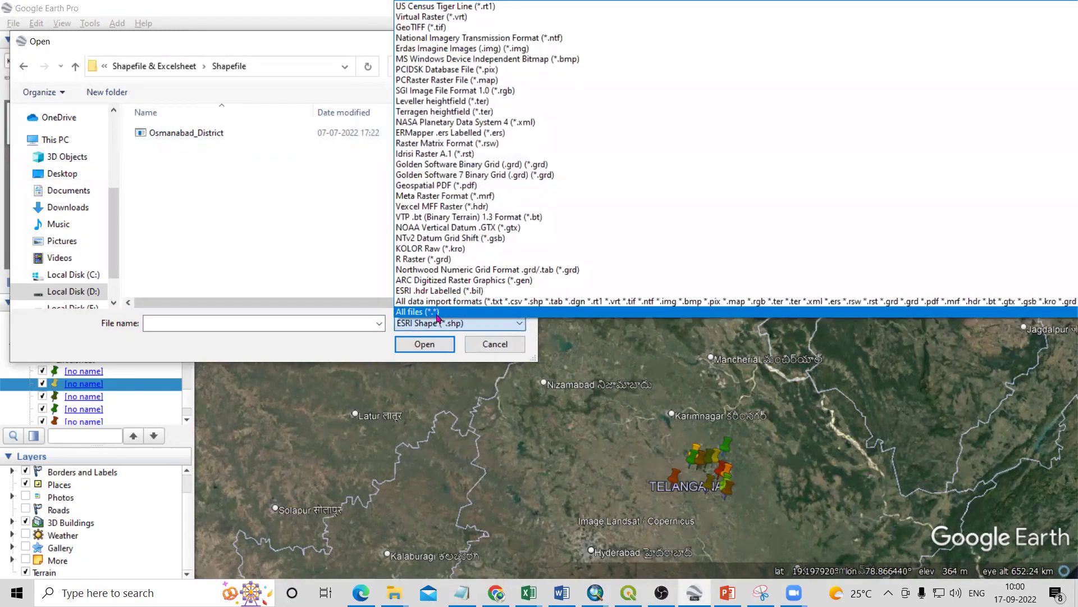
pyautogui.click(437, 312)
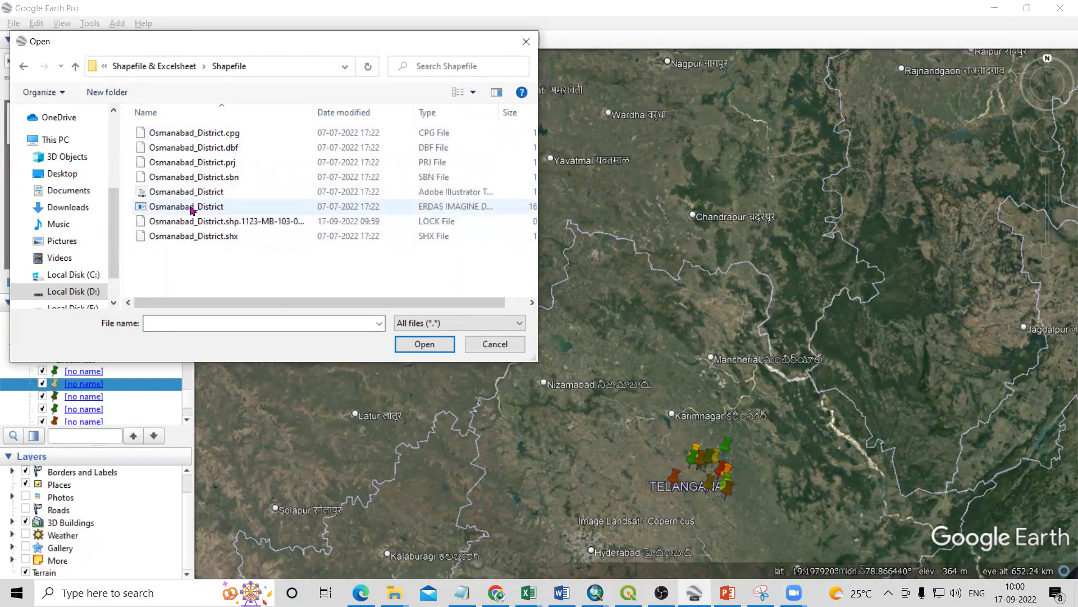
pyautogui.click(458, 322)
pyautogui.scroll(1, 437, 112)
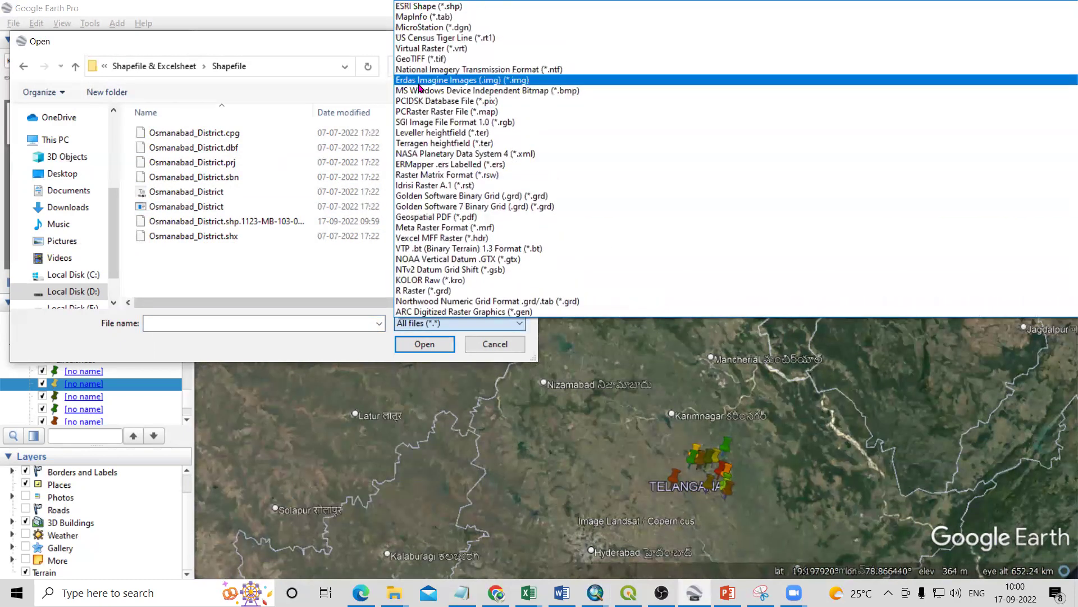
pyautogui.click(421, 7)
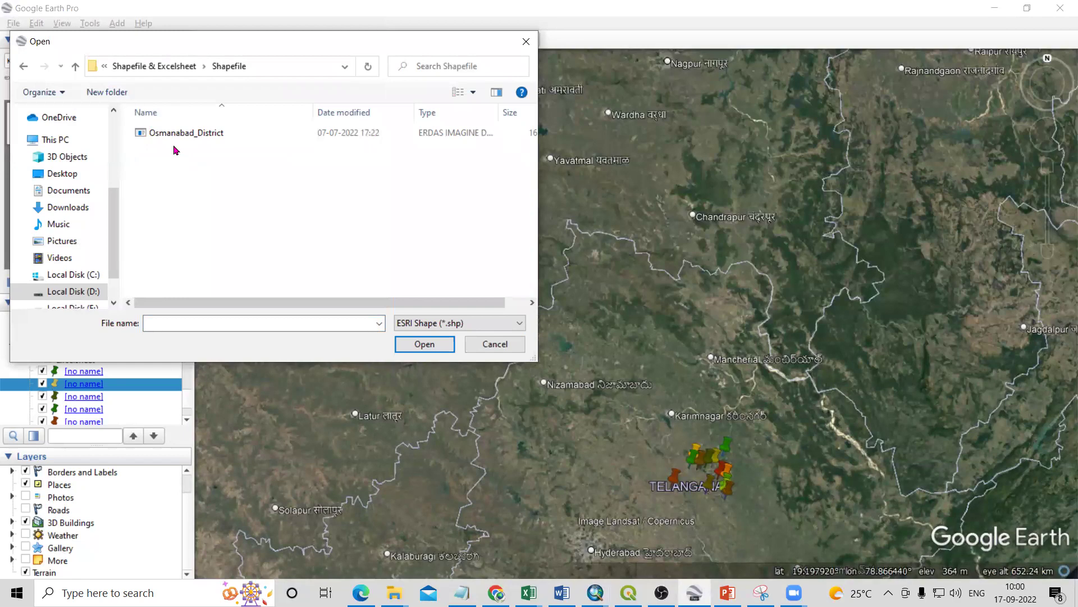
# Open the Osmanabad_District shapefile and choose to create a new style template for its features.
pyautogui.click(165, 137)
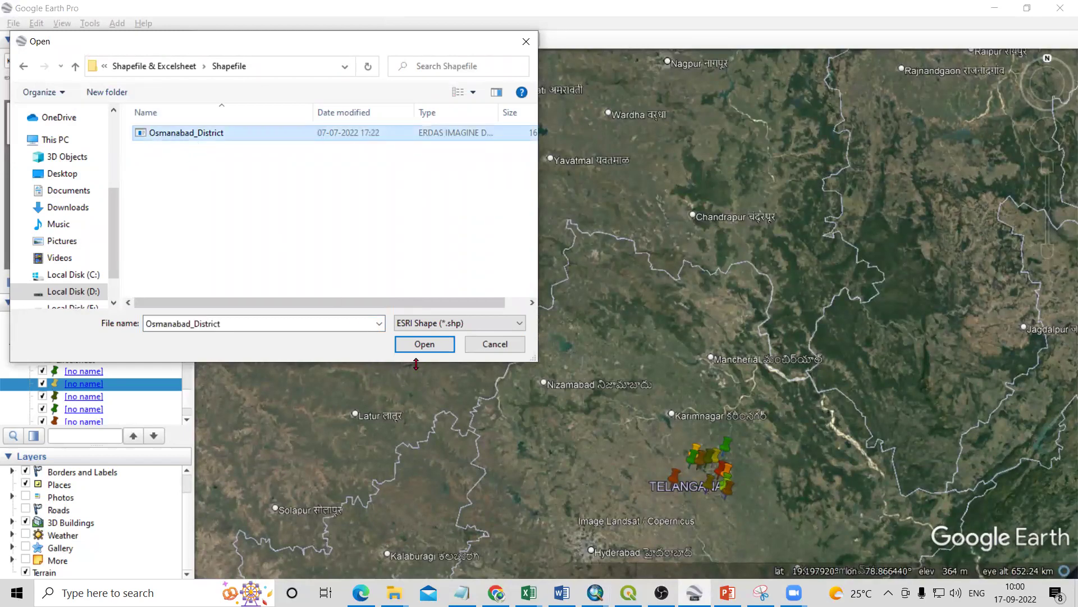
pyautogui.click(424, 344)
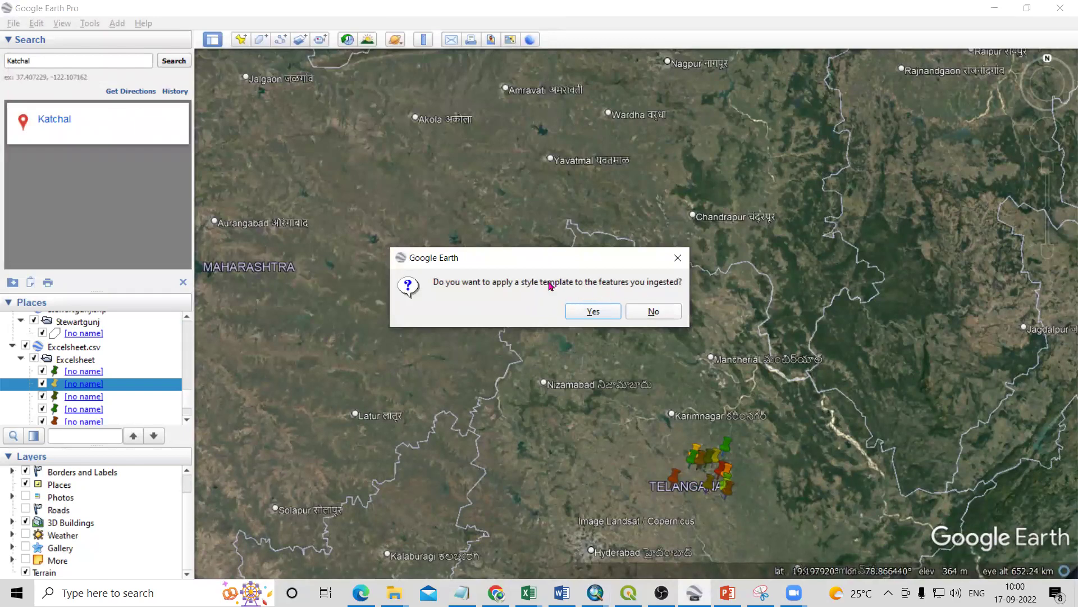
pyautogui.click(594, 313)
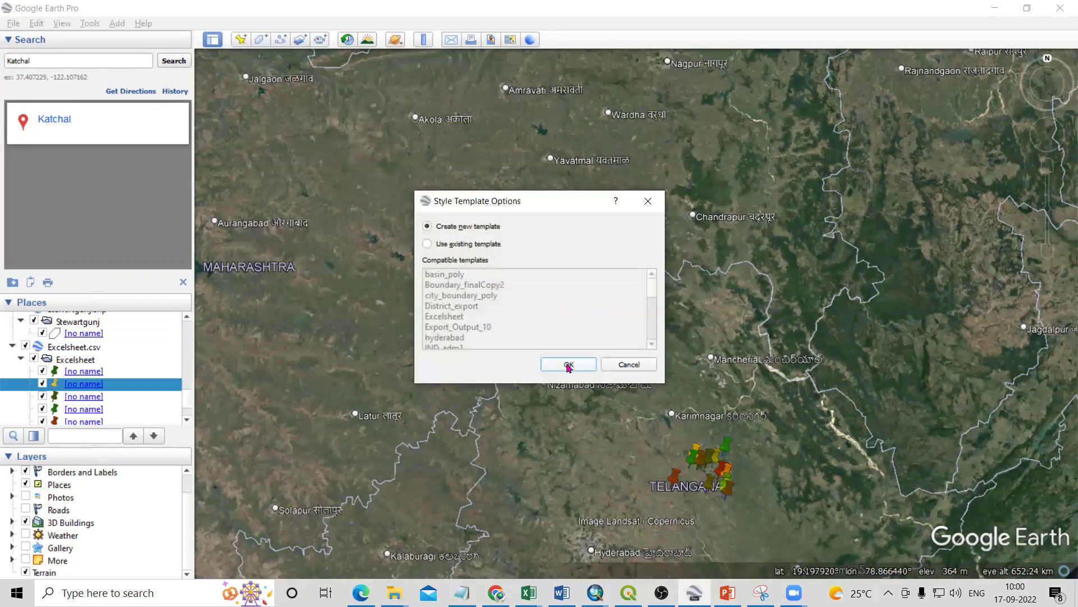
pyautogui.click(568, 365)
# Set the style template to use random colors and save it as Osmanabad_District in My Style Templates.
pyautogui.click(410, 179)
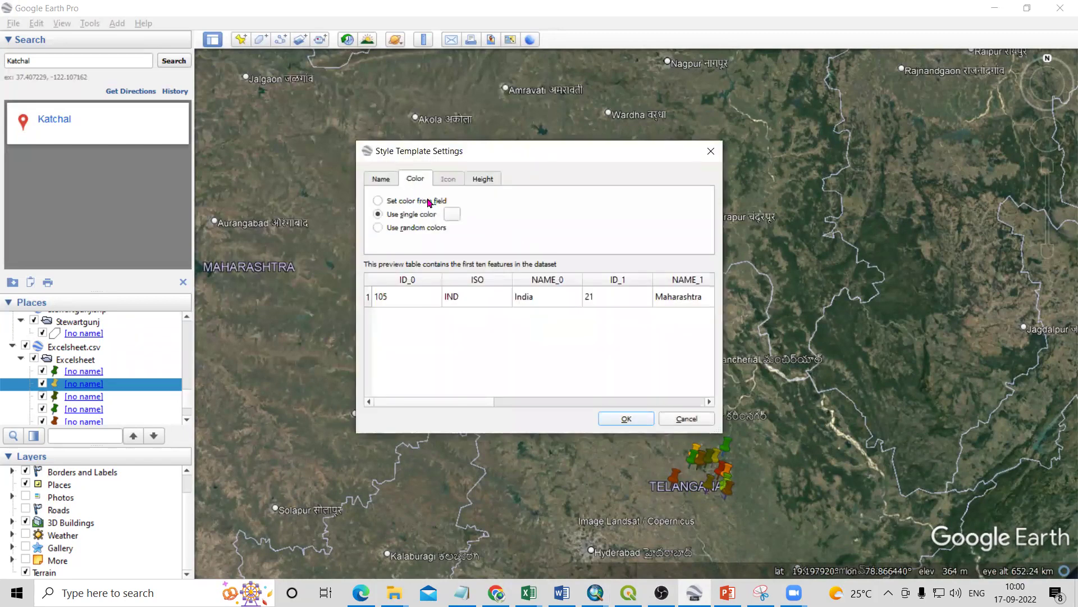
pyautogui.click(389, 228)
pyautogui.click(626, 419)
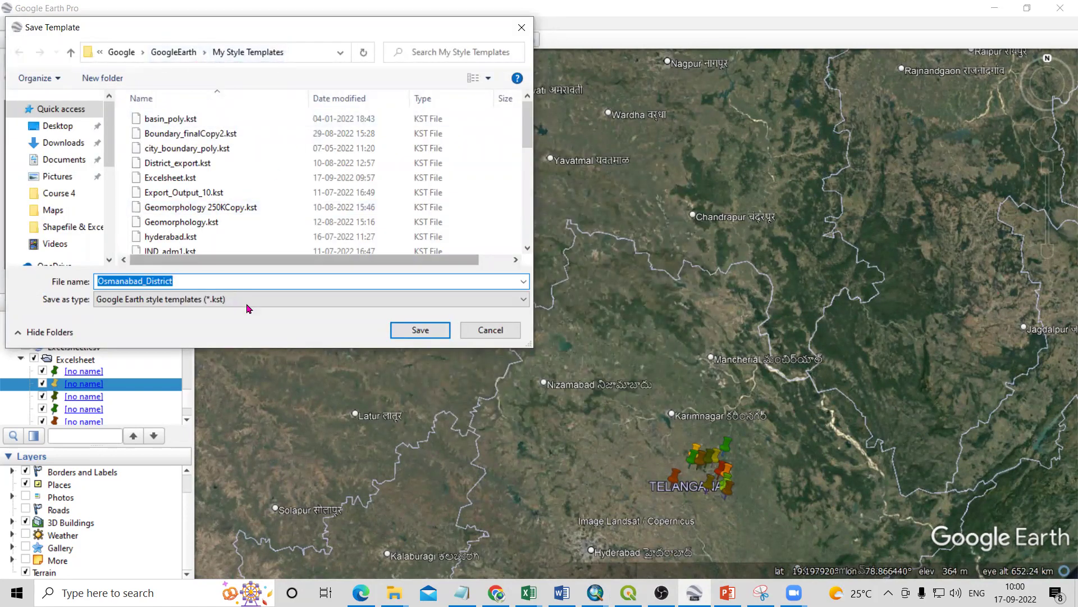
pyautogui.click(408, 332)
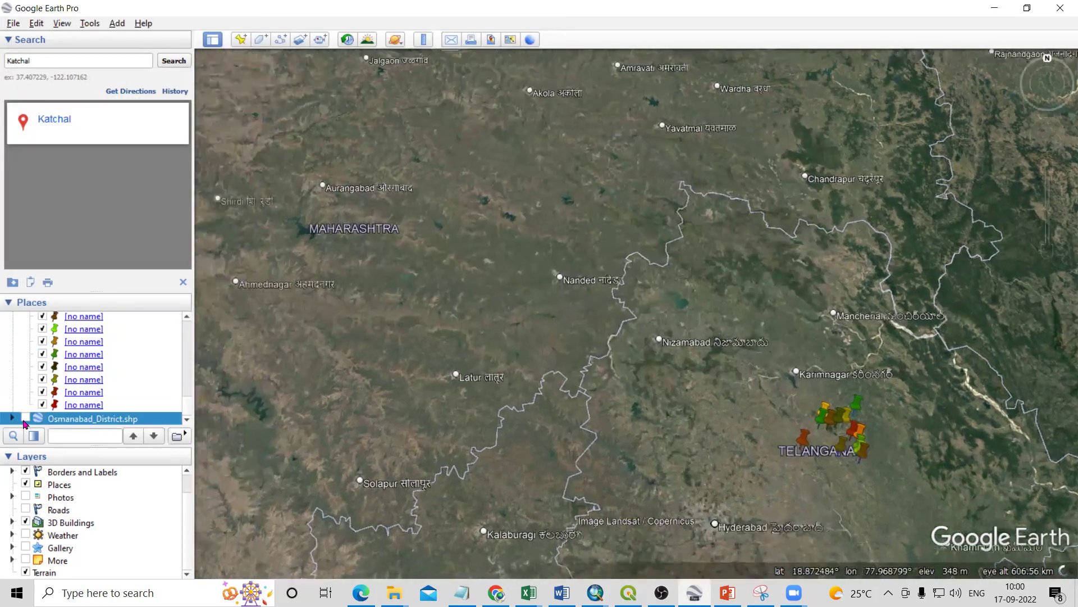
# Make the imported Osmanabad_District.shp layer visible and view the whole district polygon.
pyautogui.click(25, 418)
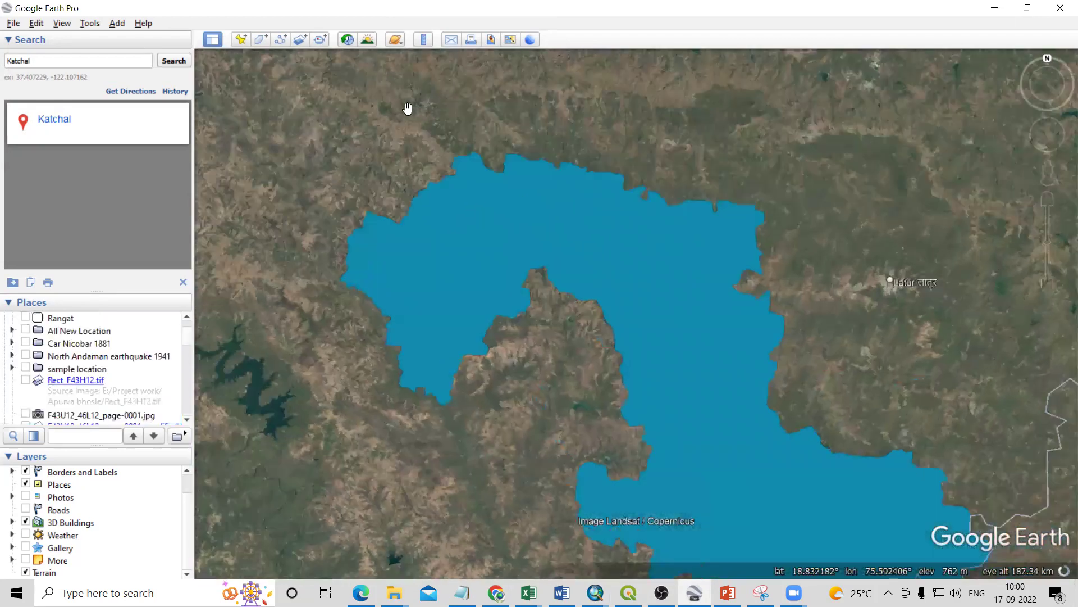
pyautogui.scroll(2, 418, 110)
pyautogui.scroll(-3, 578, 294)
# Expand the Osmanabad_District.shp layer down to its single polygon and view that polygon's attribute table.
pyautogui.scroll(-5, 80, 404)
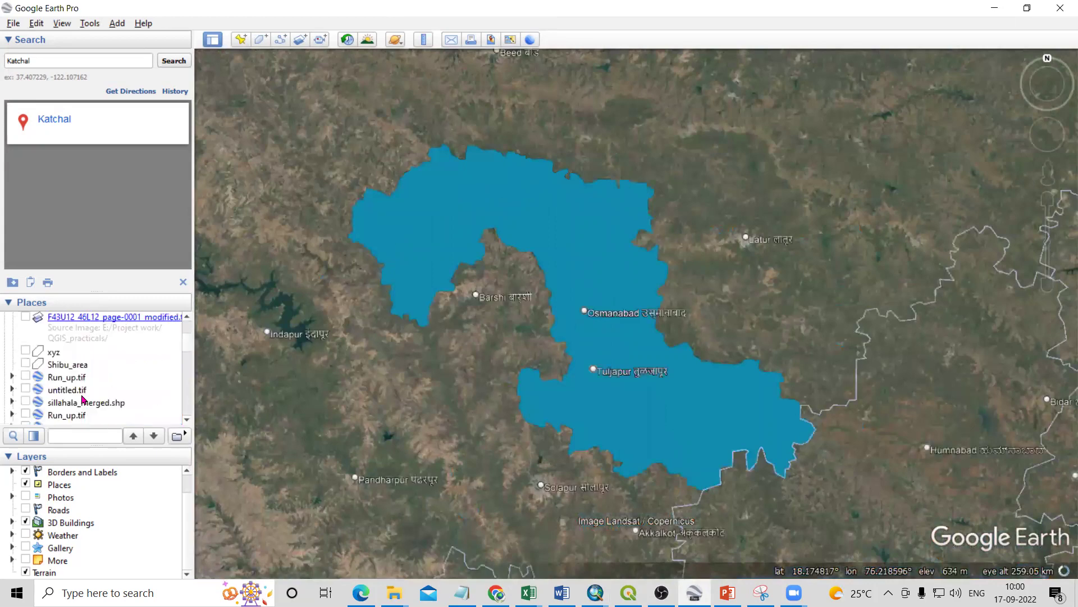
pyautogui.scroll(-10, 81, 400)
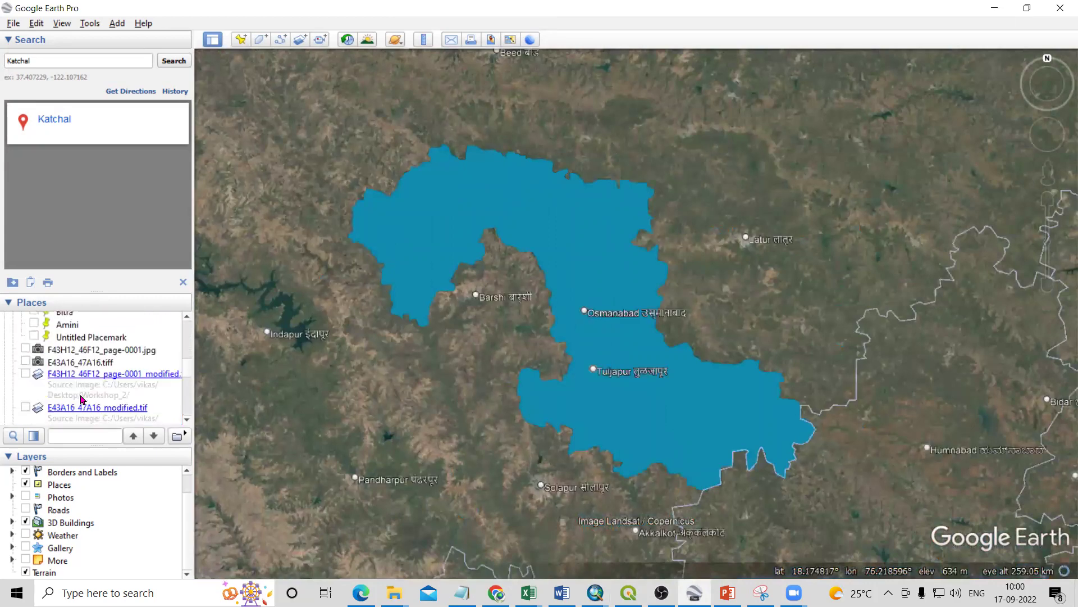
pyautogui.scroll(-3, 80, 400)
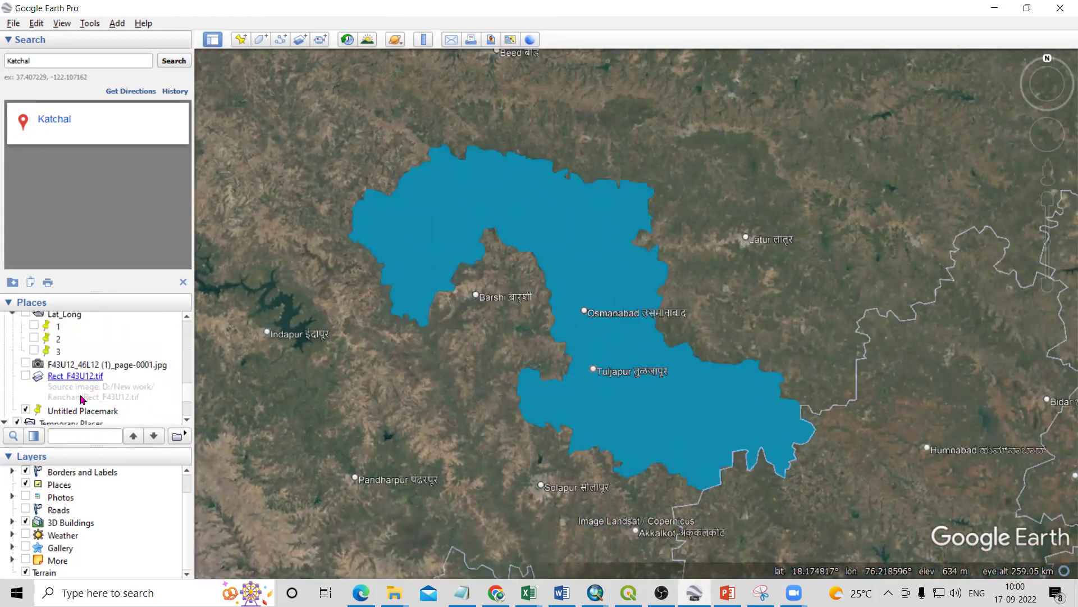
pyautogui.scroll(-6, 80, 400)
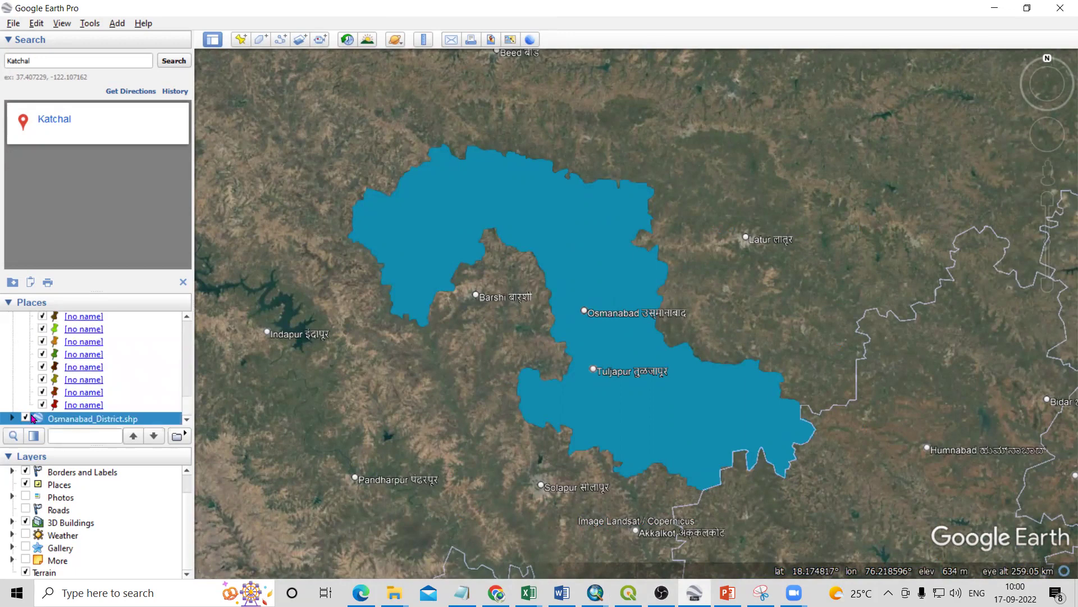
pyautogui.click(13, 418)
pyautogui.click(20, 419)
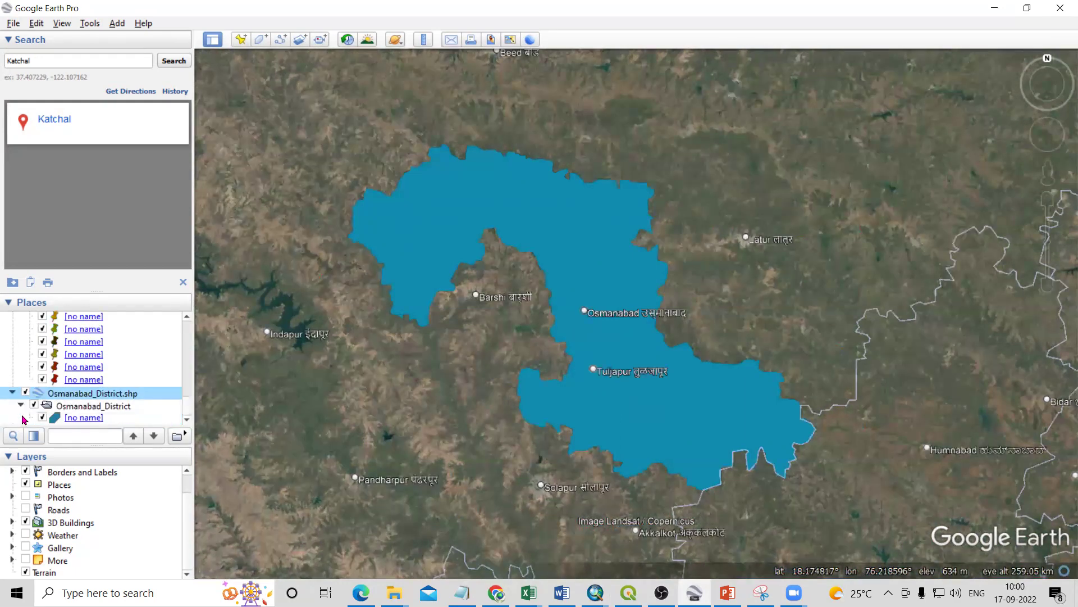
pyautogui.click(86, 420)
# Change the Osmanabad district polygon's area style to Outlined, keeping the random color, and inspect its boundary on the map.
pyautogui.rightClick(88, 422)
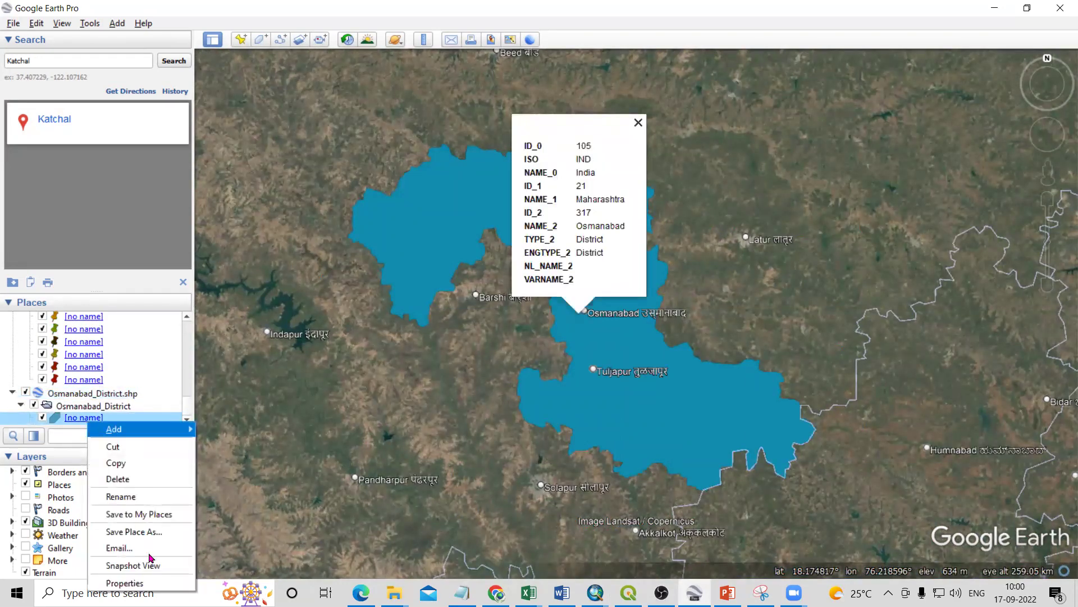
pyautogui.click(125, 582)
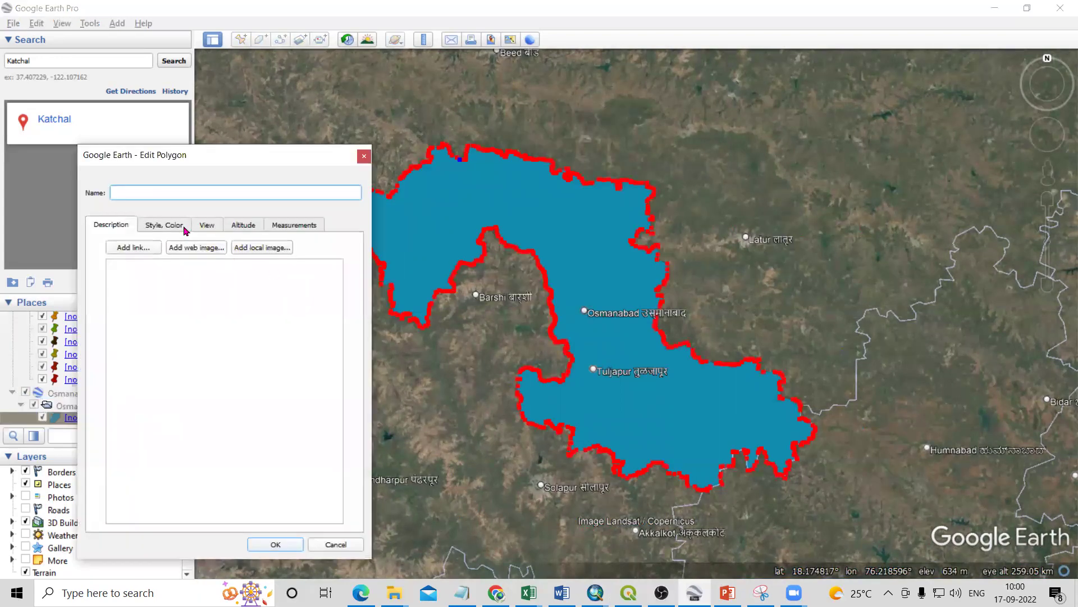
pyautogui.click(185, 227)
pyautogui.click(181, 328)
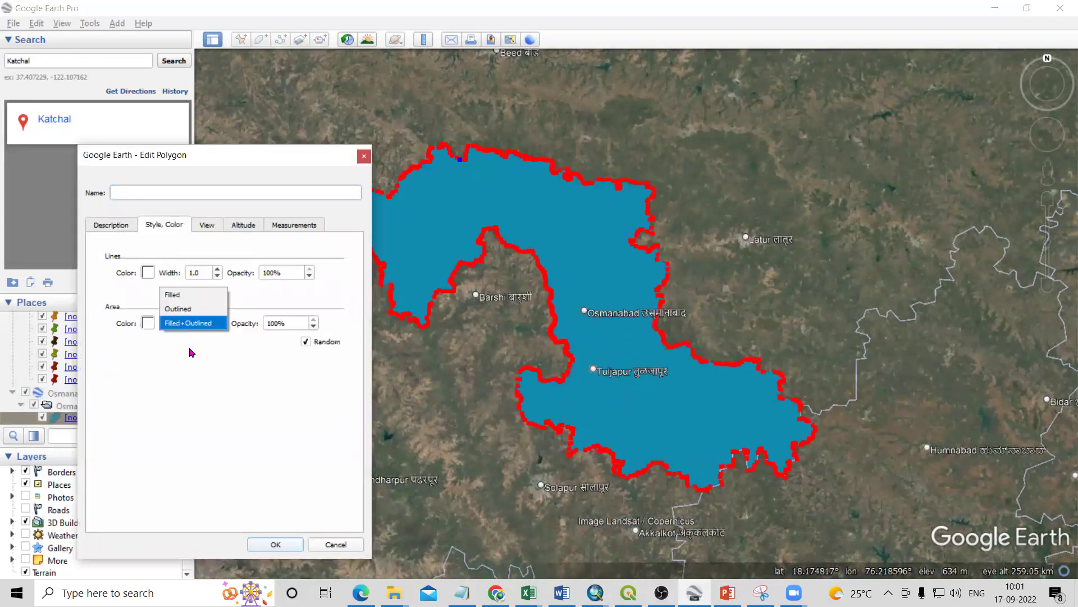
pyautogui.click(178, 308)
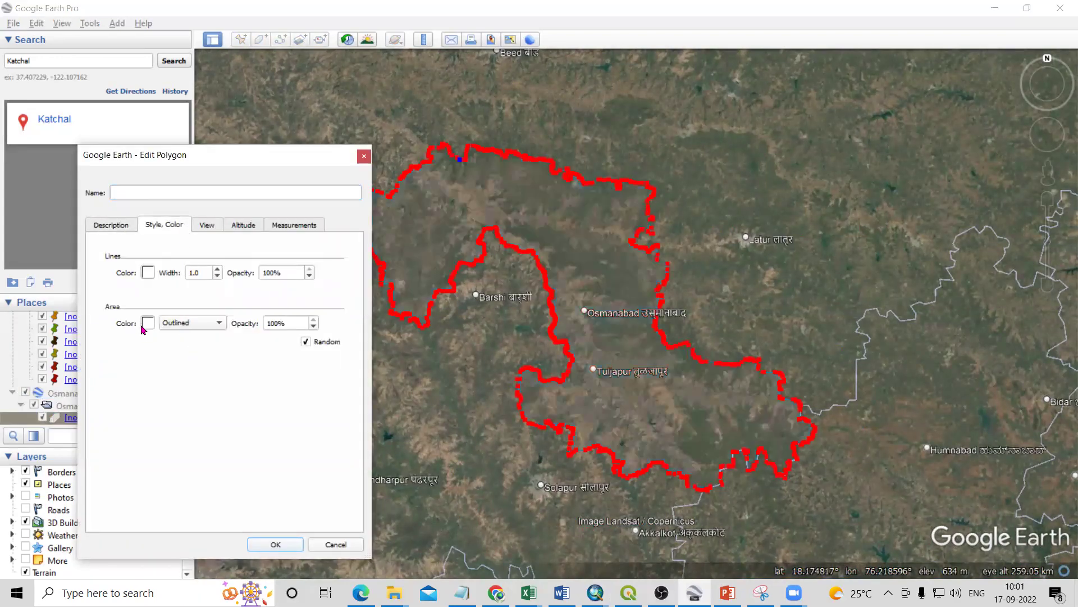
pyautogui.click(274, 544)
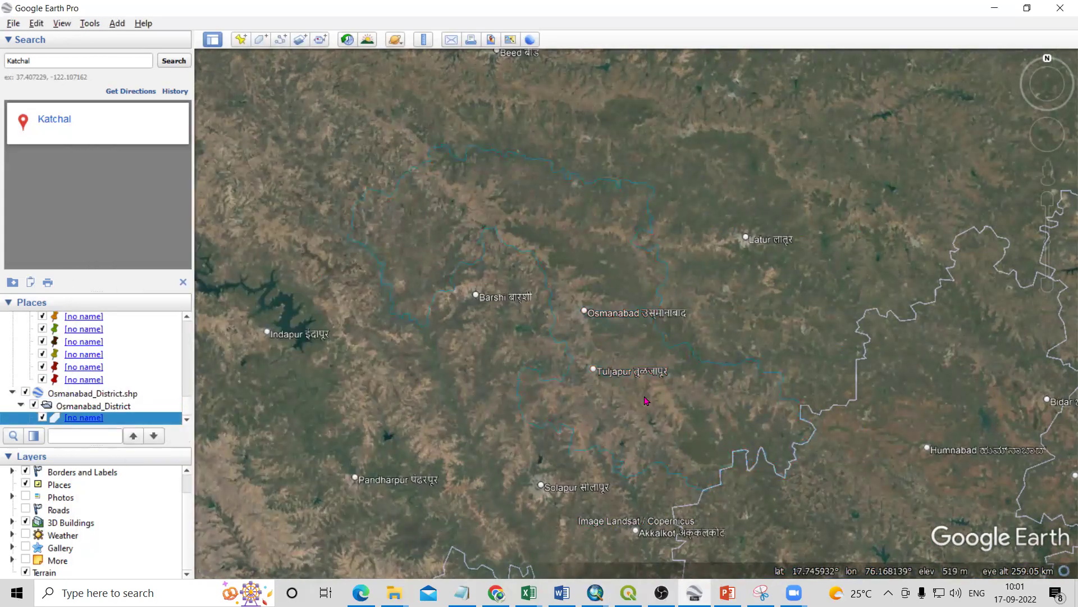
pyautogui.scroll(1, 489, 200)
pyautogui.scroll(2, 594, 258)
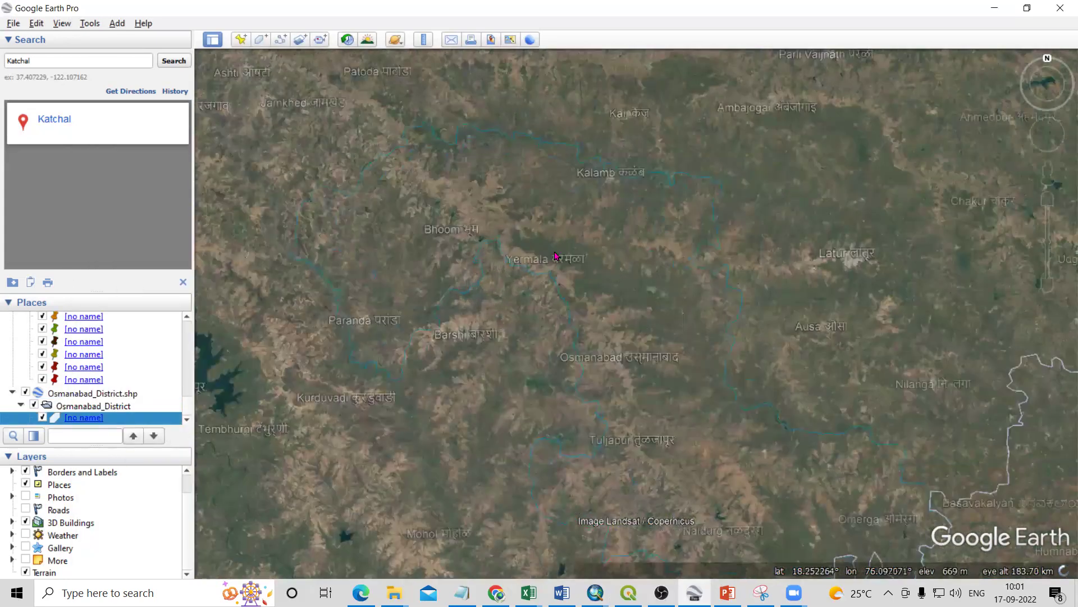
pyautogui.scroll(-2, 628, 216)
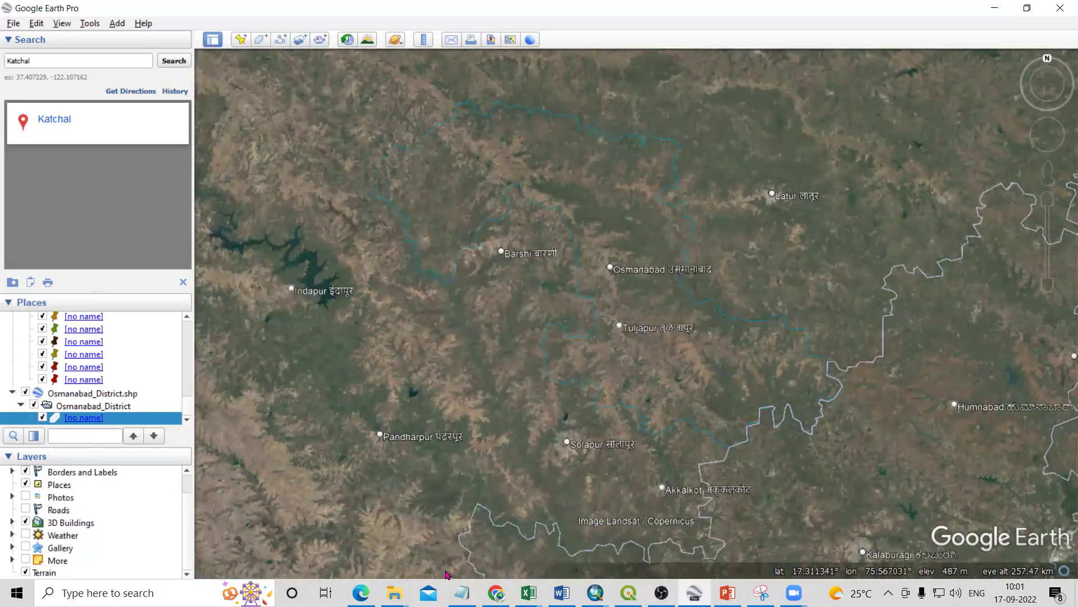
# Switch to File Explorer and preview the F43H12_46F12_page-0001_modified TIFF map in the Shapefile & Excelsheet folder.
pyautogui.moveTo(394, 593)
pyautogui.click(409, 549)
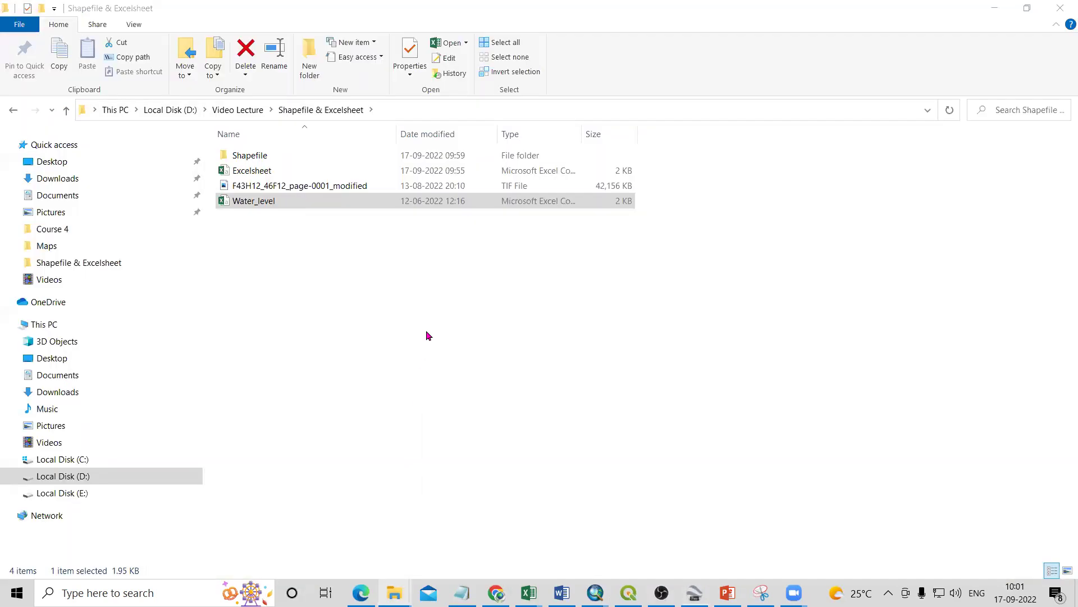
pyautogui.doubleClick(259, 186)
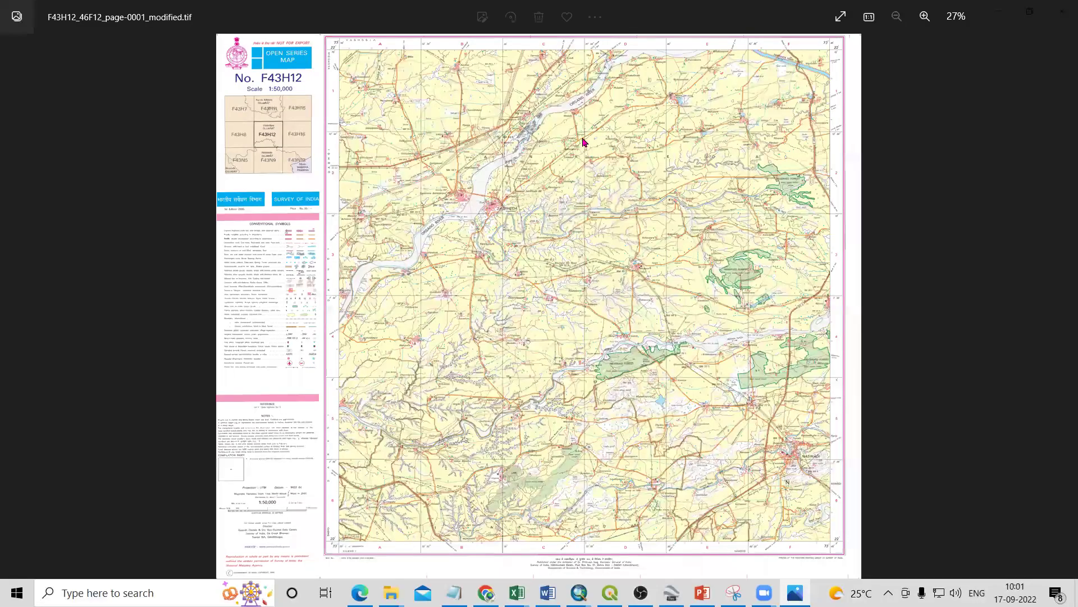
pyautogui.hotkey('alt', 'F4')
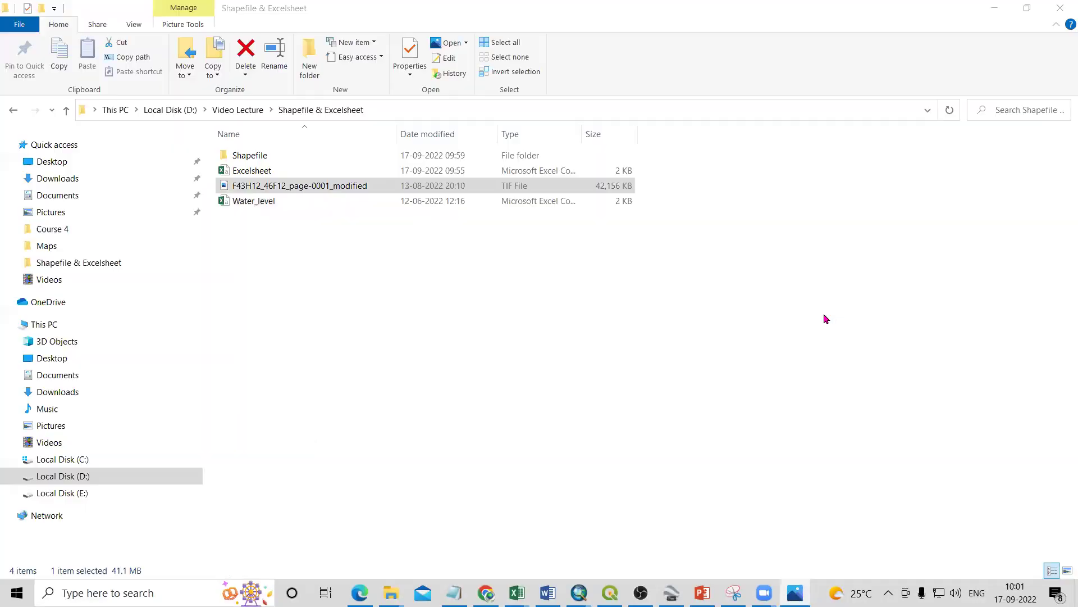
# Back in Google Earth Pro, open the GeoTIFF F43H12_46F12_page-0001_modified from the Shapefile & Excelsheet folder, scaled to the maximum supported size.
pyautogui.click(694, 593)
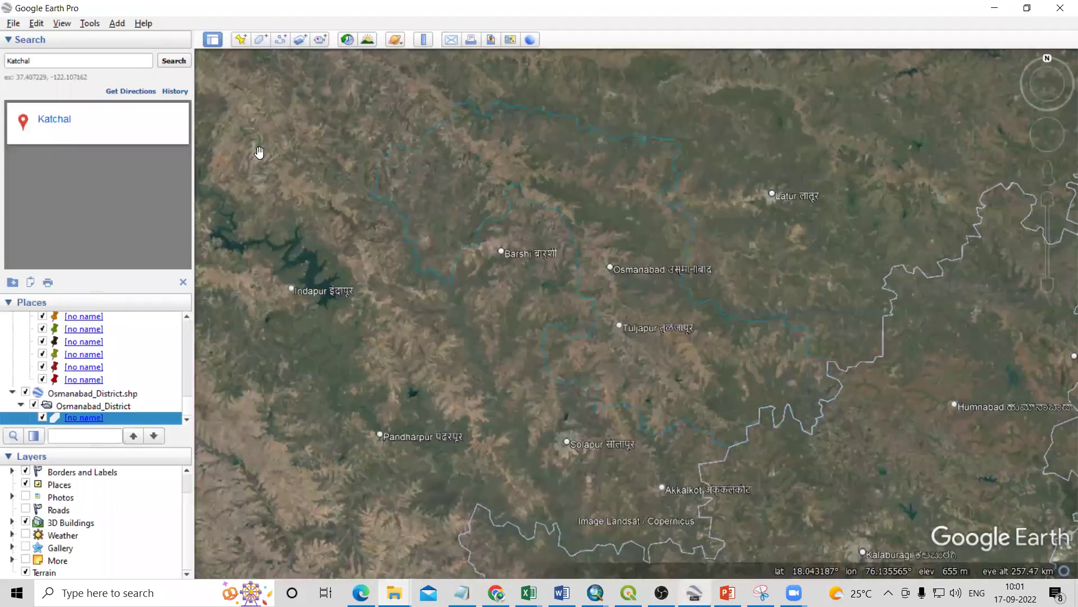
pyautogui.click(14, 24)
pyautogui.click(28, 36)
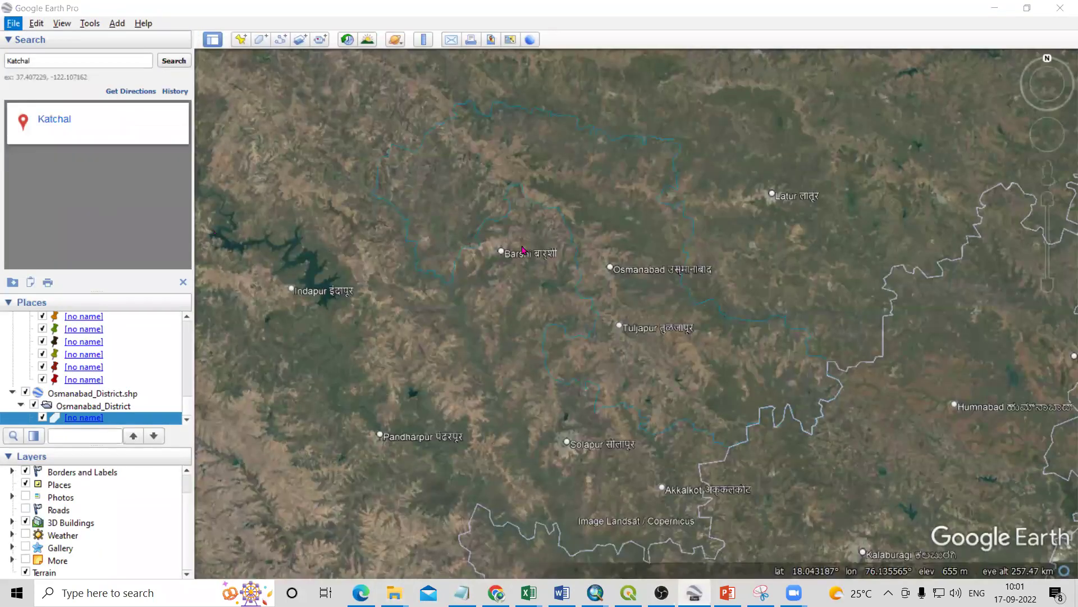
pyautogui.click(470, 326)
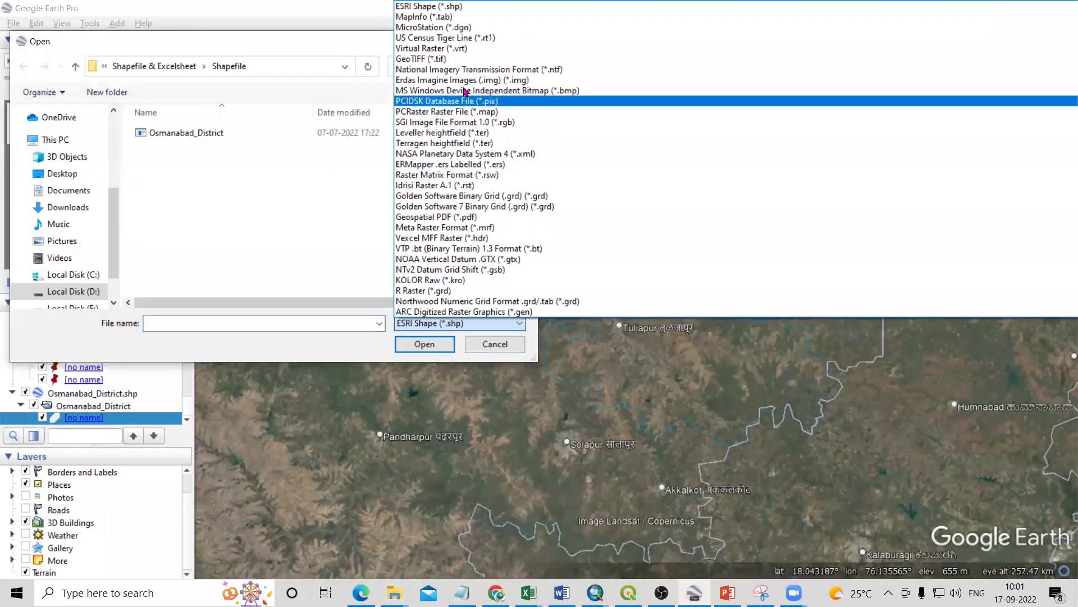
pyautogui.click(426, 59)
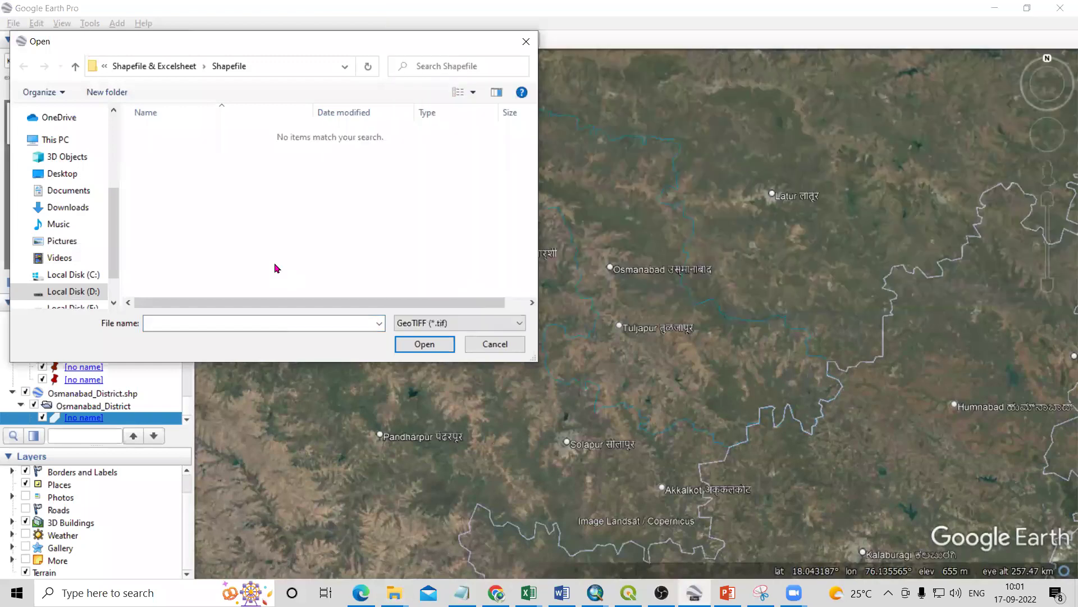
pyautogui.click(75, 66)
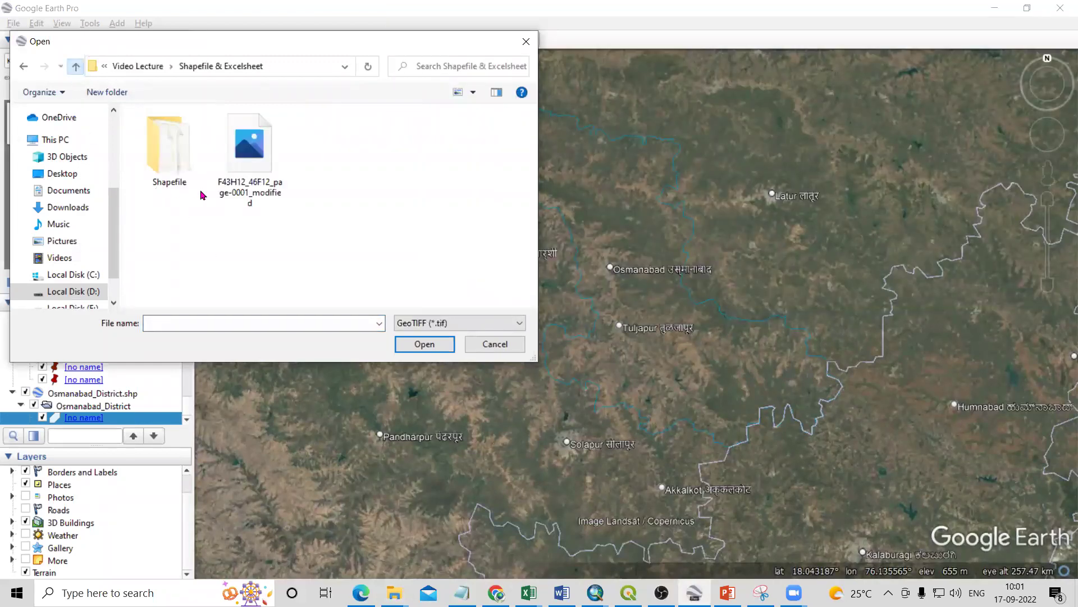
pyautogui.click(260, 166)
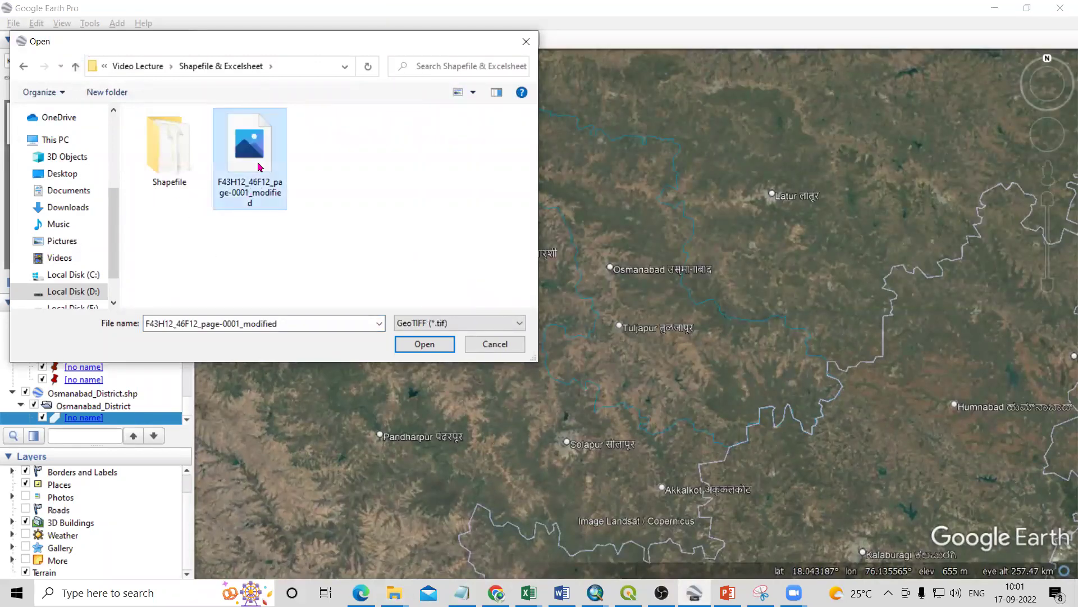
pyautogui.click(425, 344)
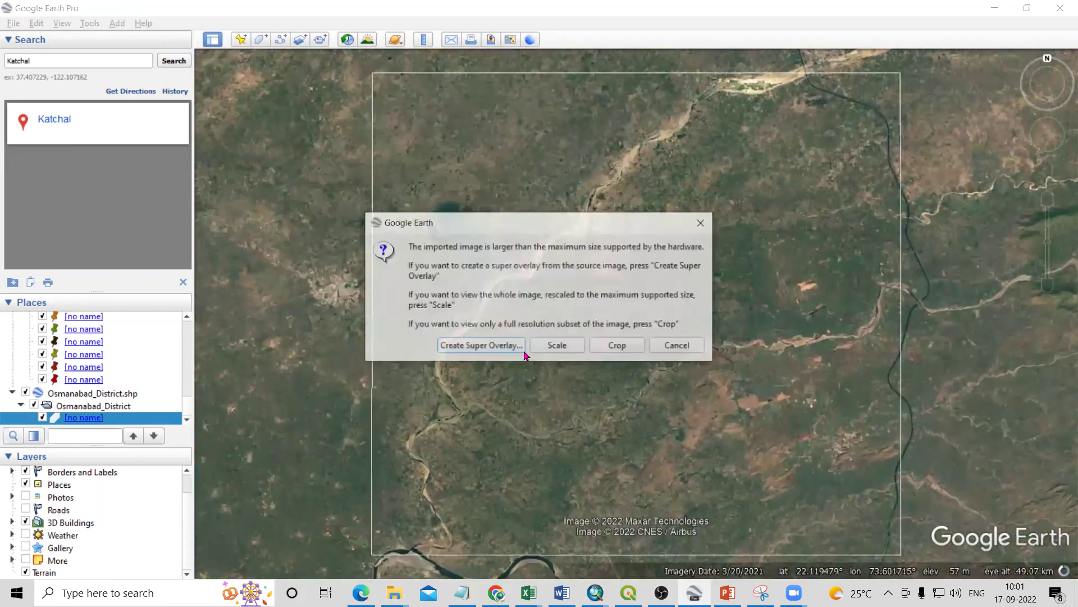
pyautogui.click(563, 354)
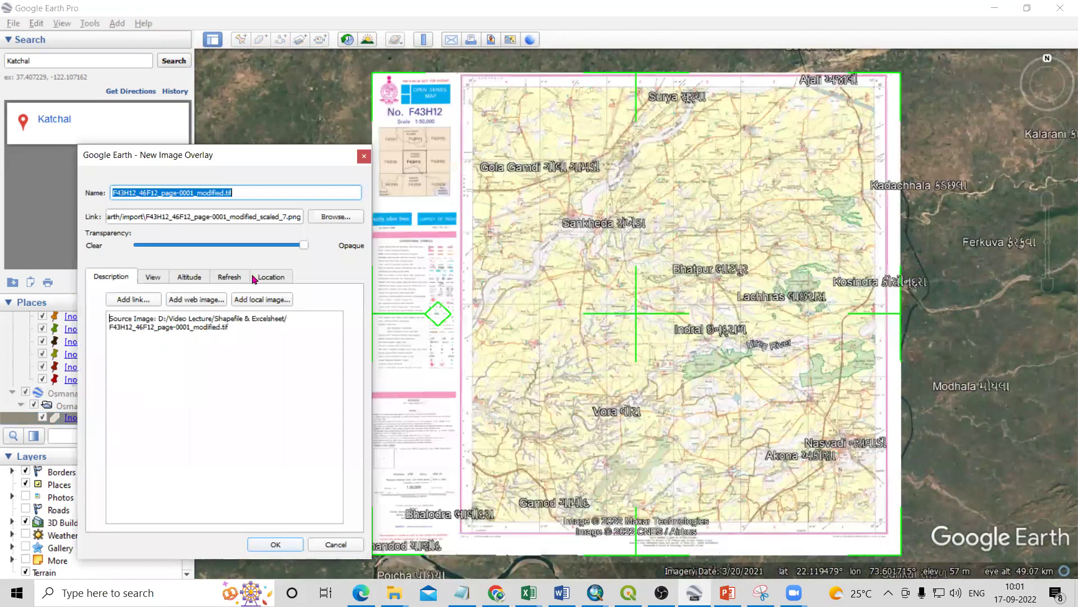
# Make the F43H12 image overlay partly transparent, at roughly 70% opaque, and save it under its default name.
pyautogui.moveTo(301, 247); pyautogui.dragTo(234, 248)
pyautogui.click(216, 247)
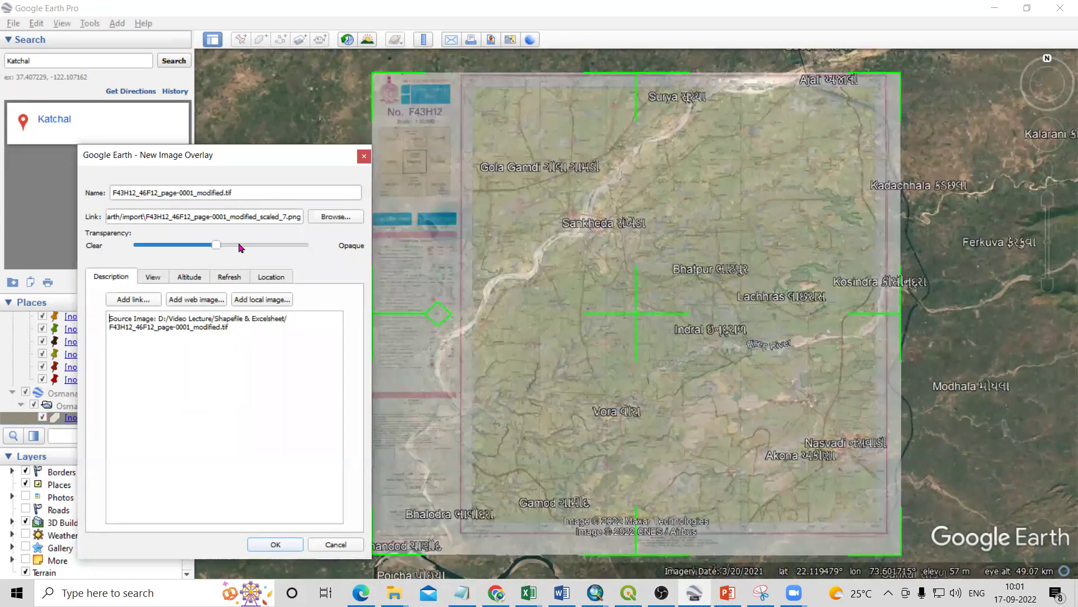
pyautogui.click(262, 247)
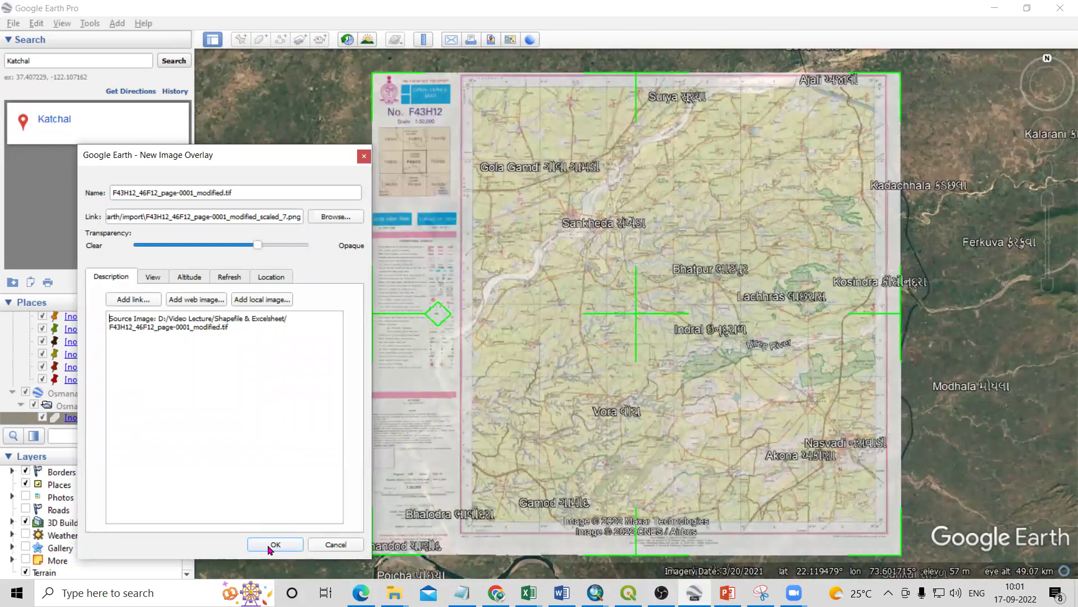
pyautogui.click(275, 544)
# Hide and show the F43H12 map overlay around Sankheda and Govindpura to compare it with the satellite imagery.
pyautogui.scroll(2, 584, 201)
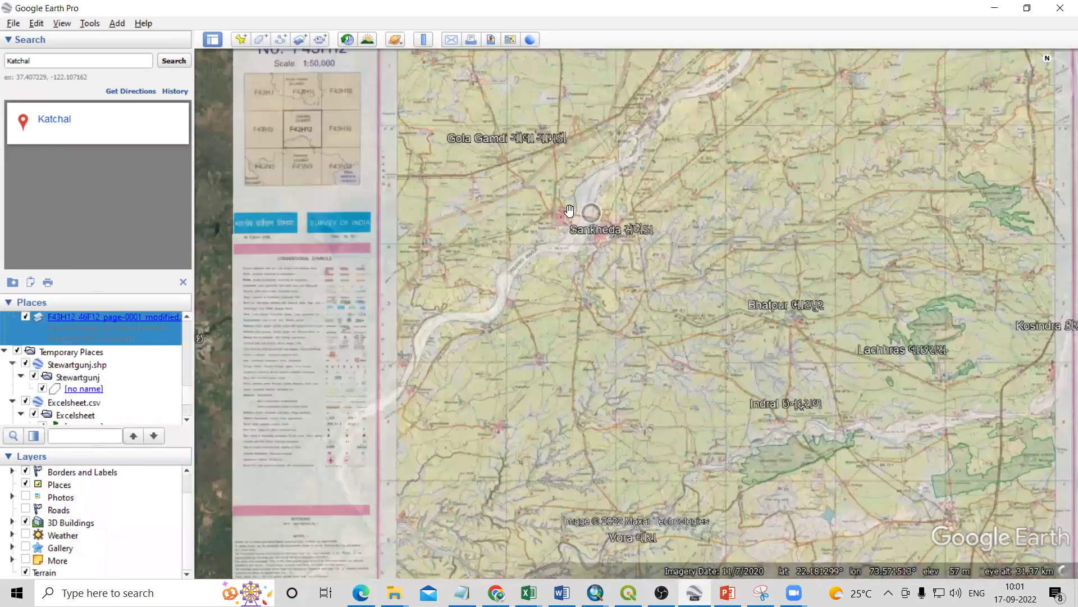
pyautogui.scroll(3, 554, 251)
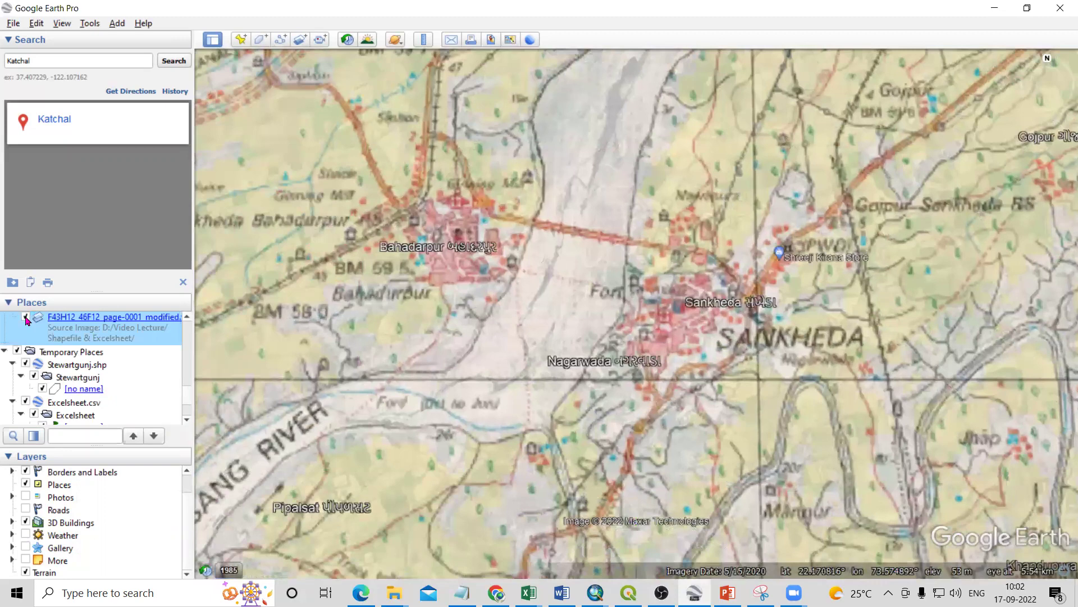
pyautogui.click(25, 318)
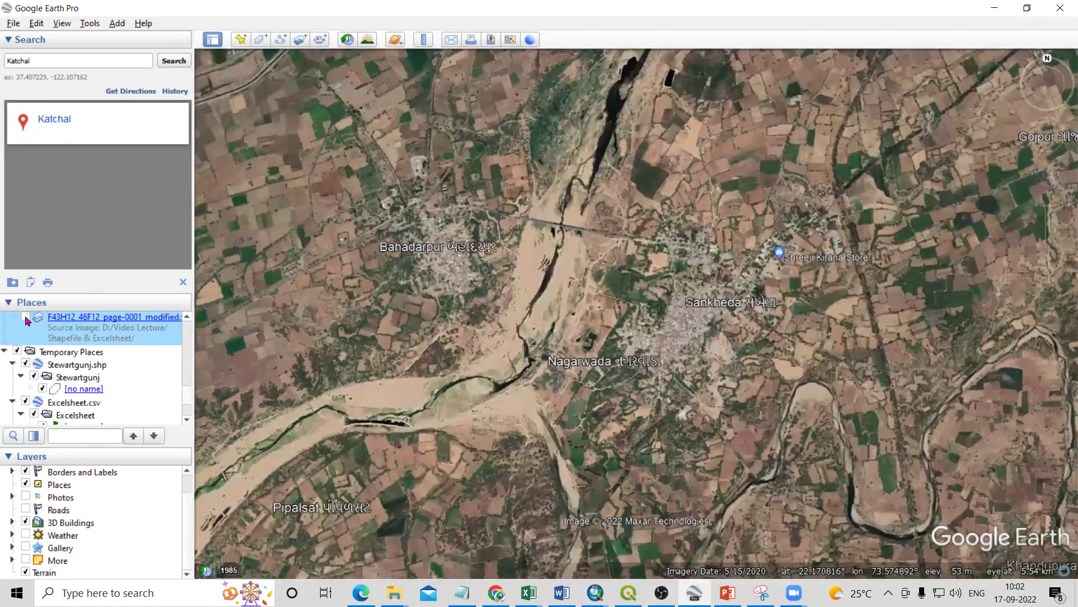
pyautogui.click(25, 317)
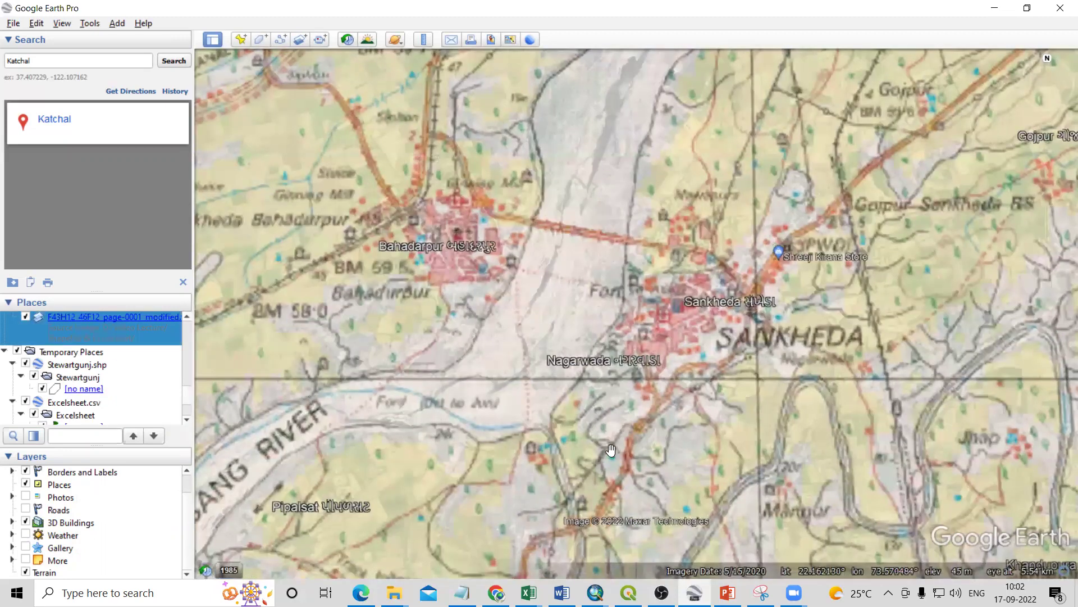
pyautogui.moveTo(269, 534); pyautogui.dragTo(414, 428)
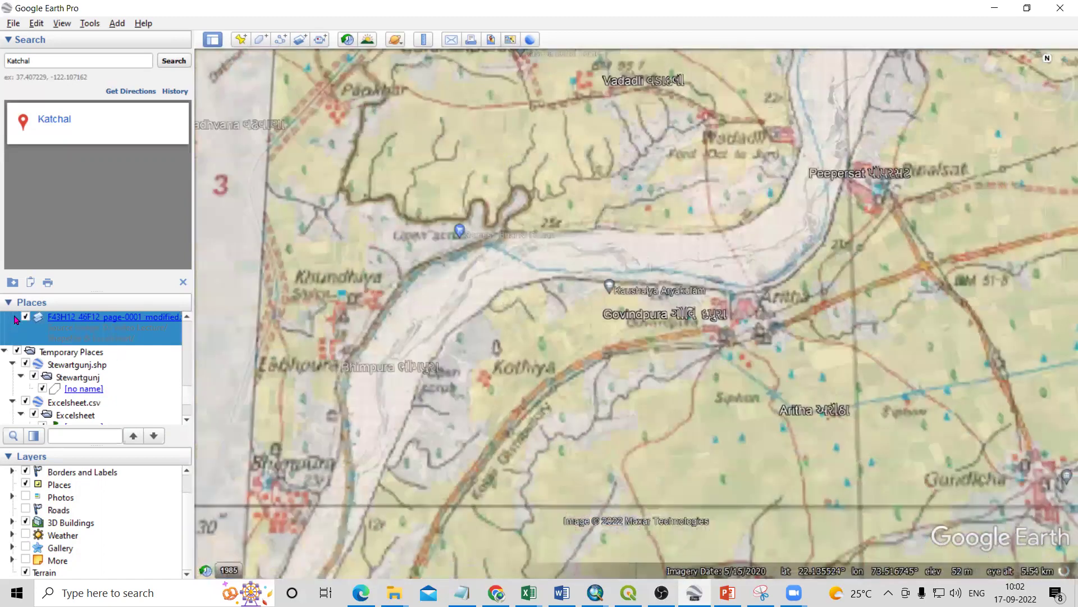
pyautogui.click(25, 318)
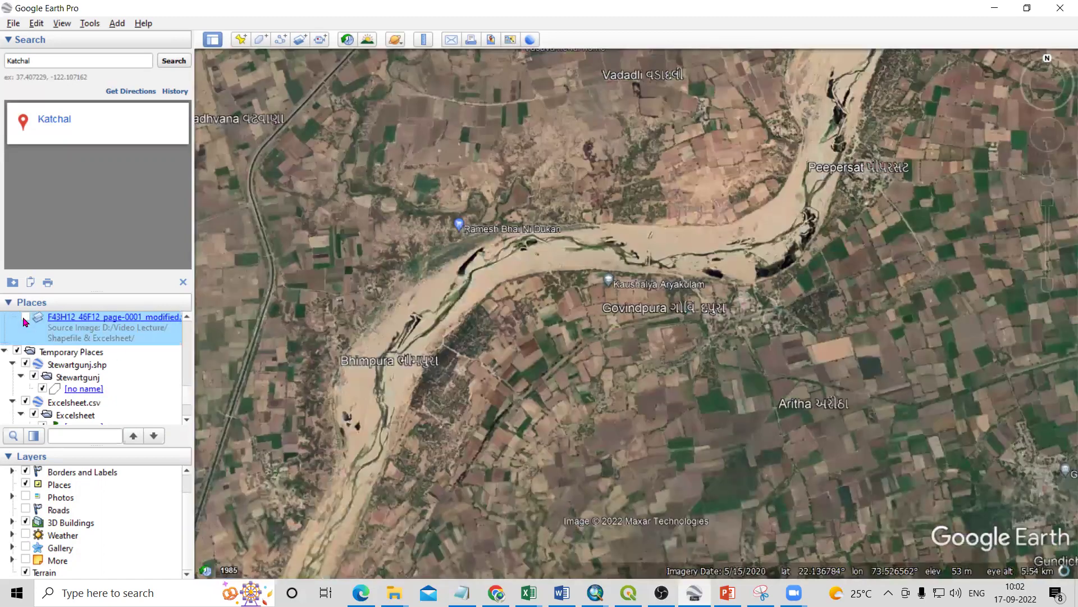
pyautogui.click(25, 318)
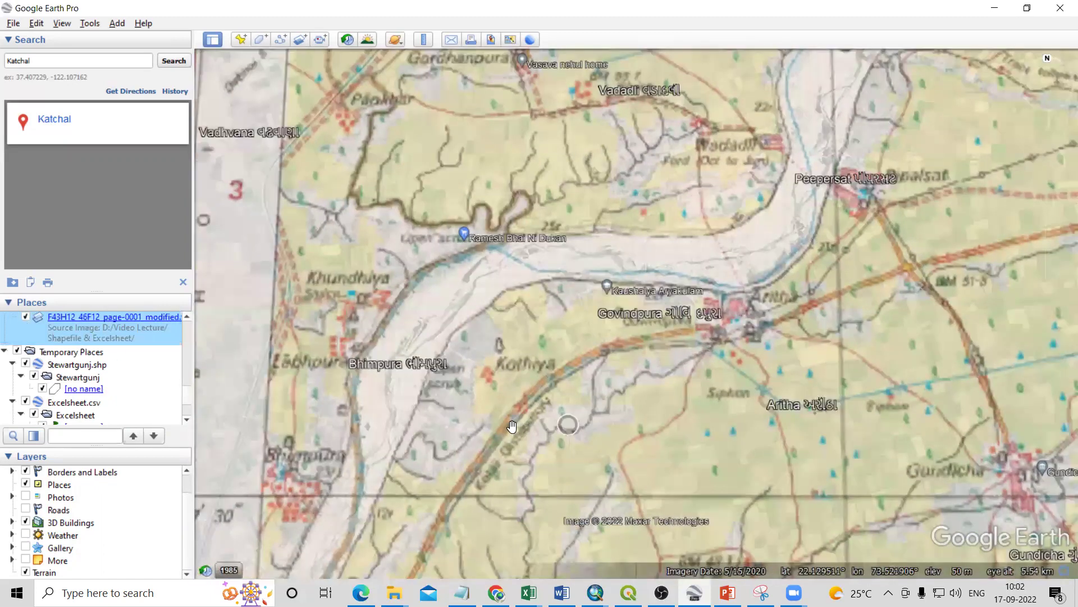